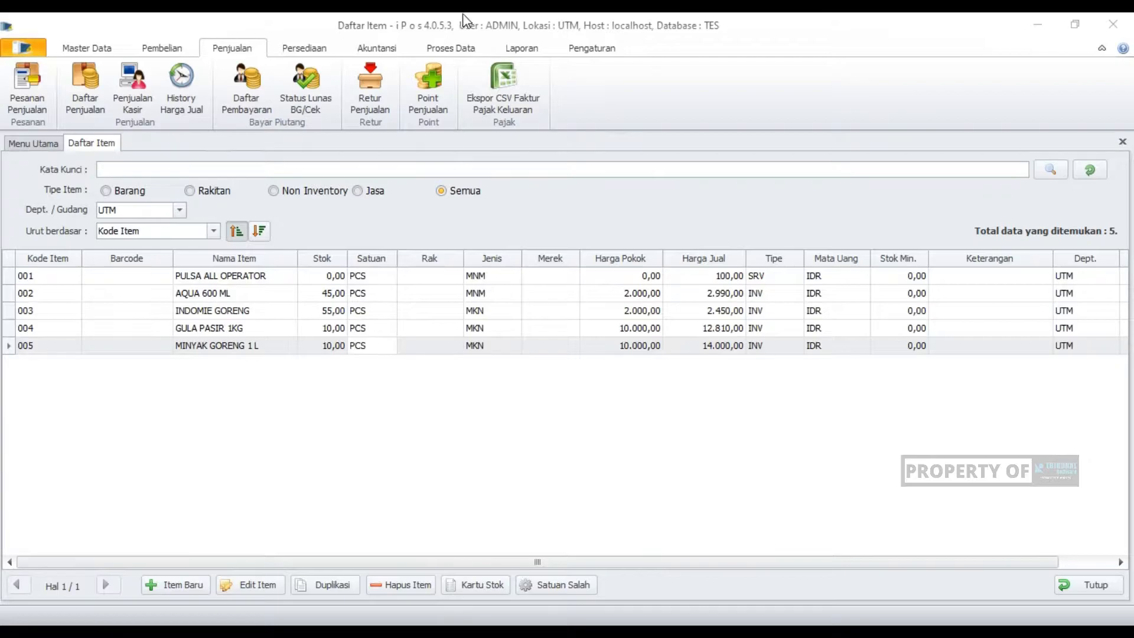
pyautogui.doubleClick(439, 22)
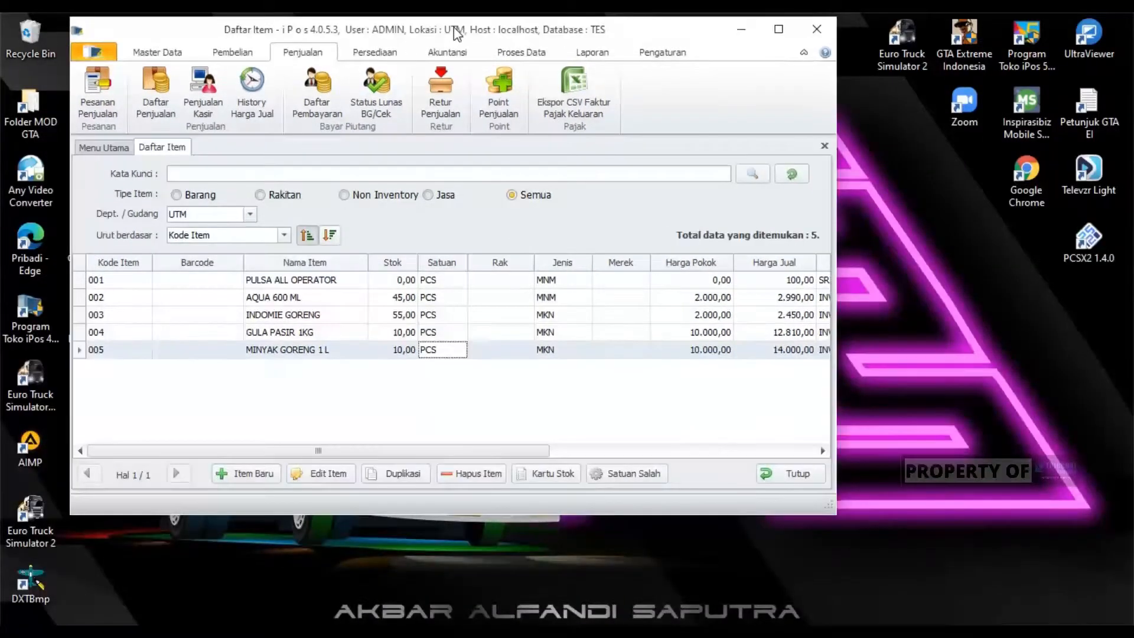
pyautogui.click(780, 29)
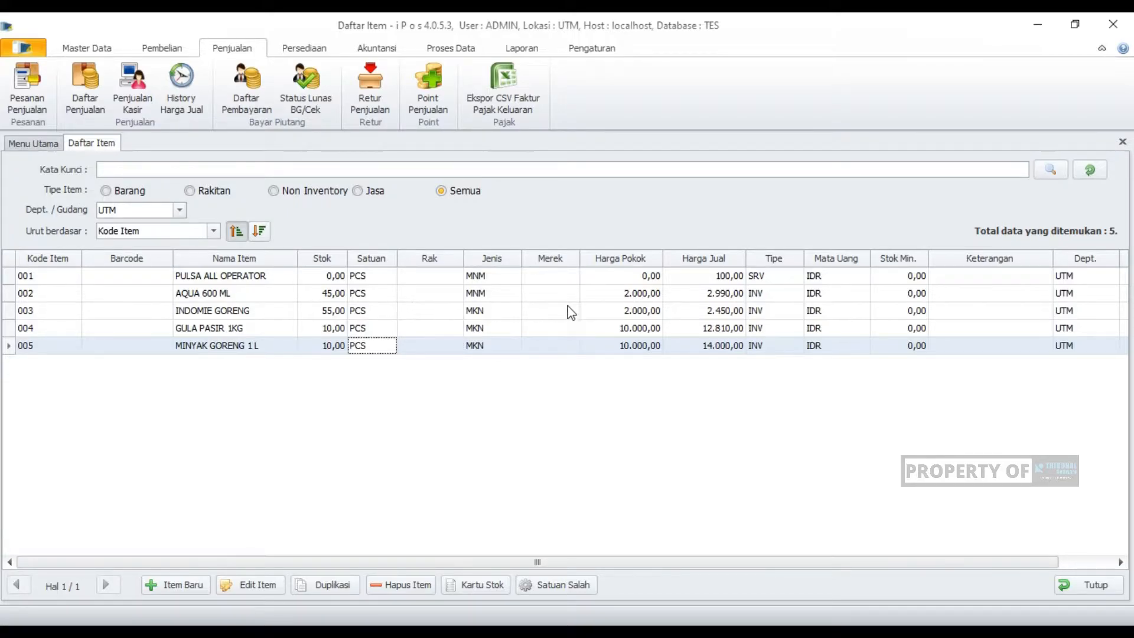
# - Examine the selling prices of AQUA 600 ML, INDOMIE GORENG and GULA PASIR 1KG in the item list
pyautogui.click(720, 295)
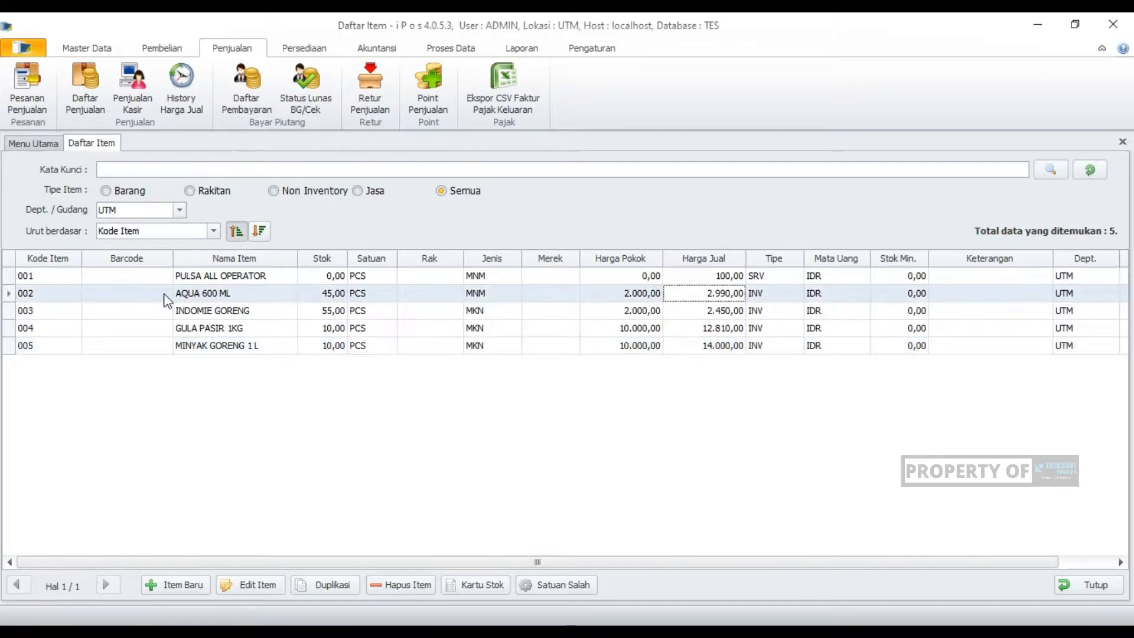
pyautogui.click(233, 293)
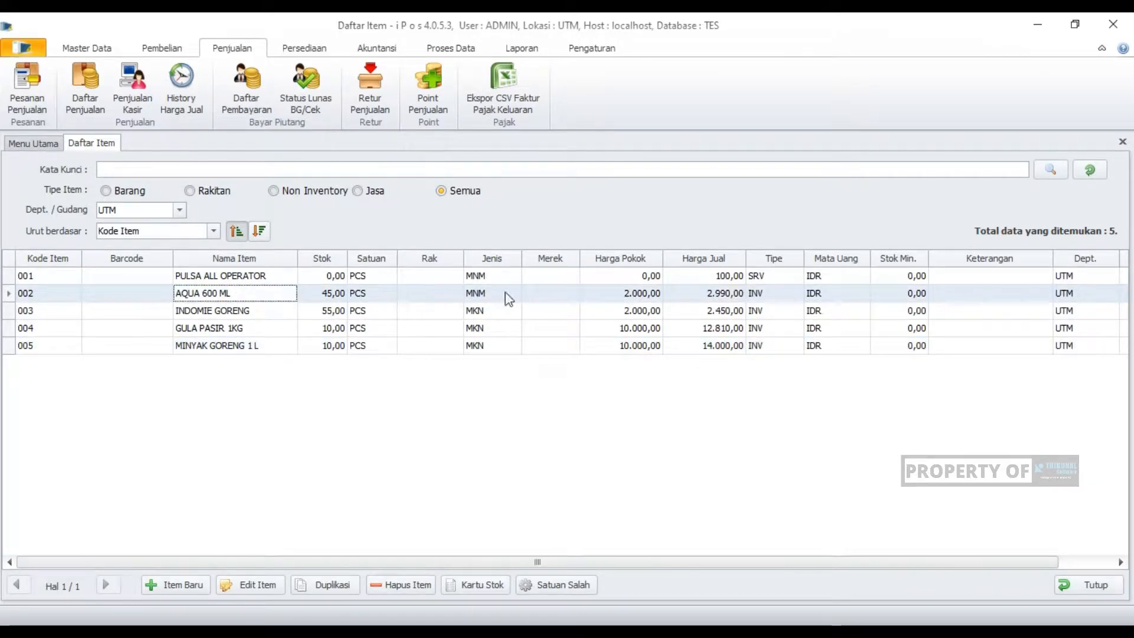
pyautogui.click(727, 298)
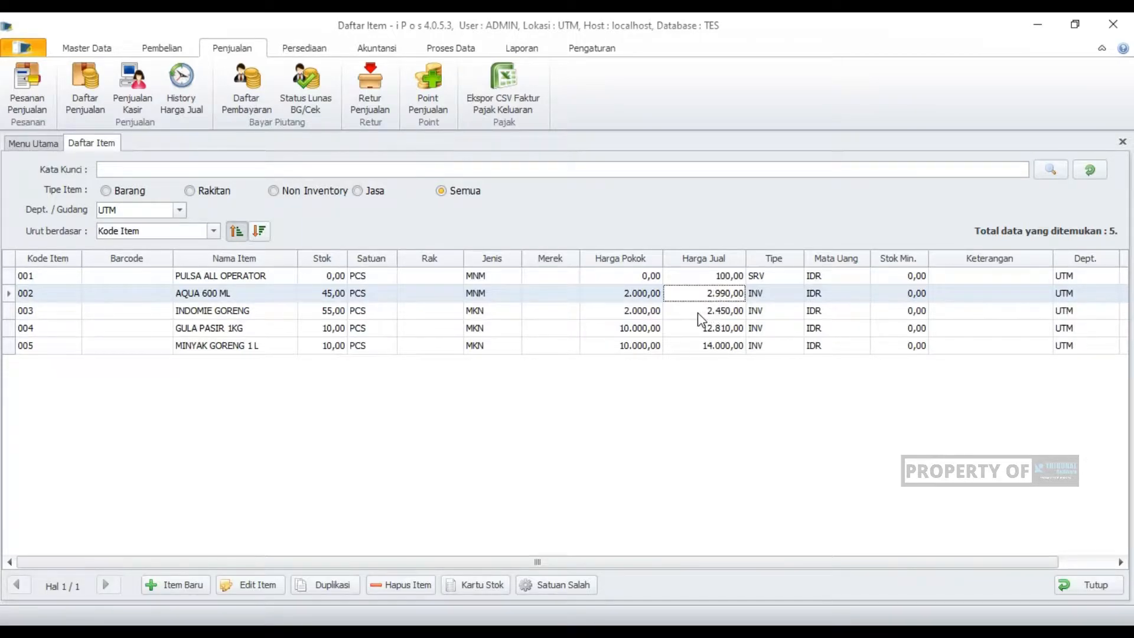
pyautogui.click(697, 314)
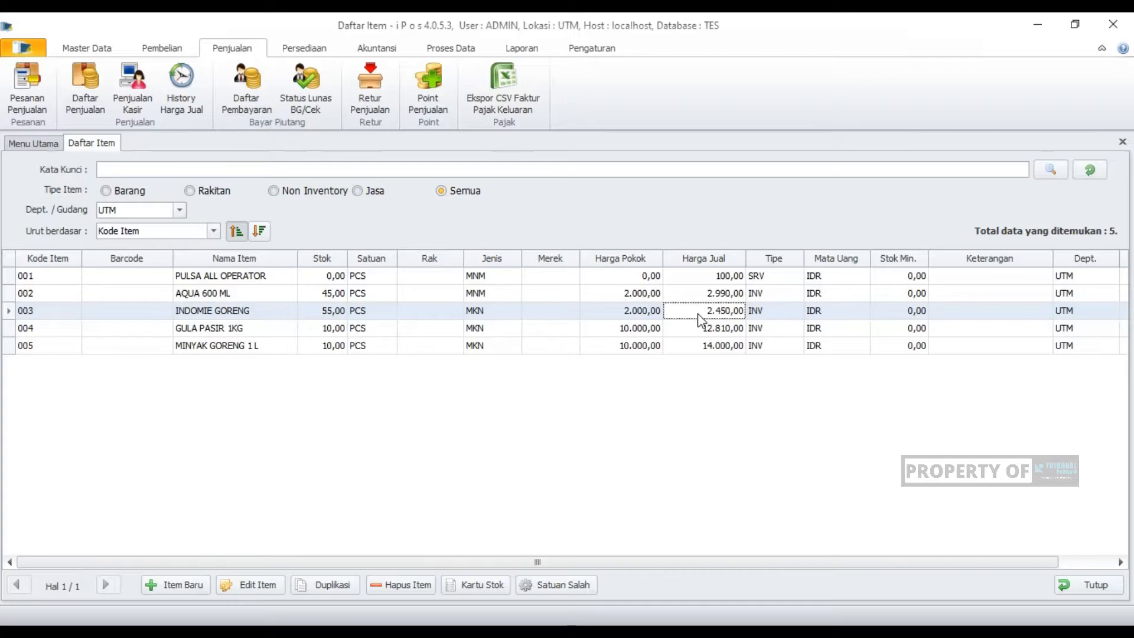
pyautogui.click(699, 293)
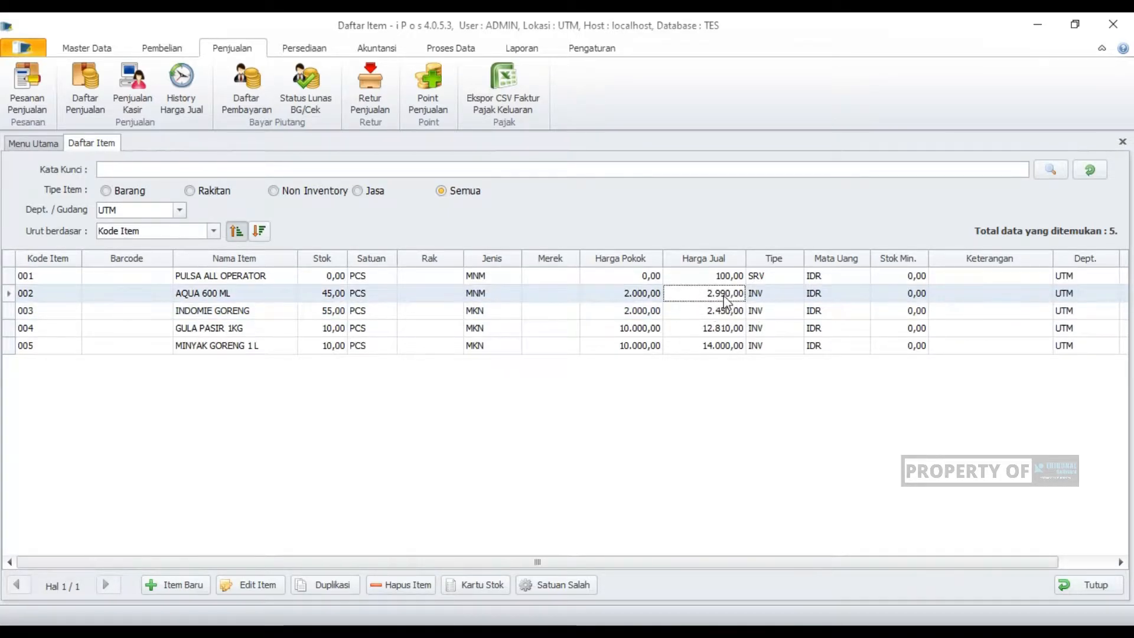
pyautogui.click(705, 311)
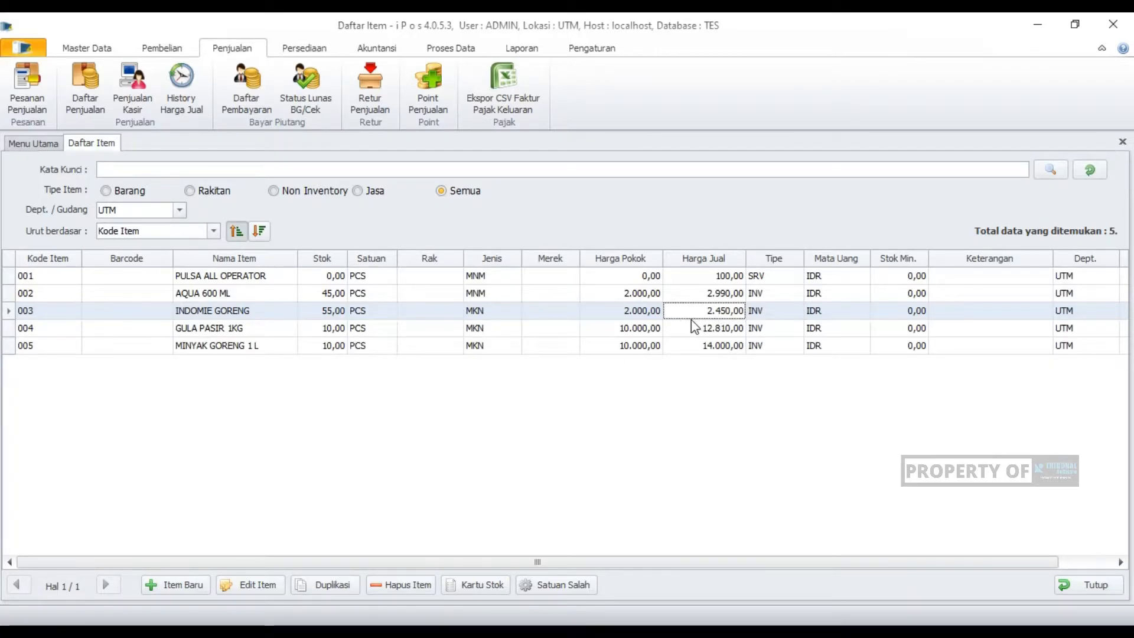
pyautogui.click(710, 297)
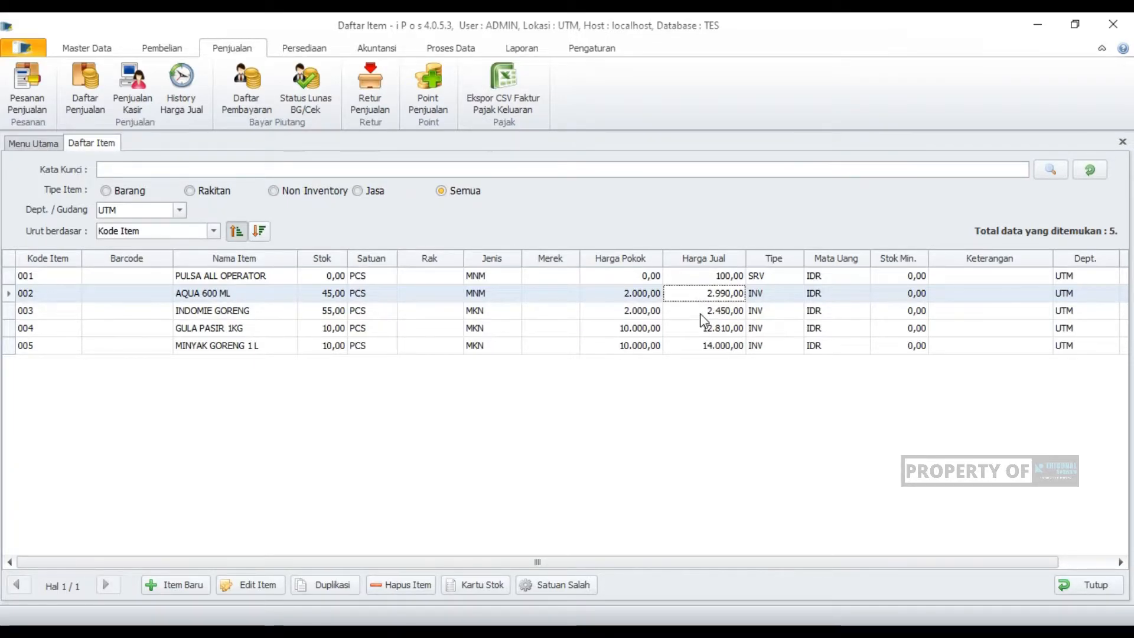
pyautogui.click(700, 314)
pyautogui.click(699, 328)
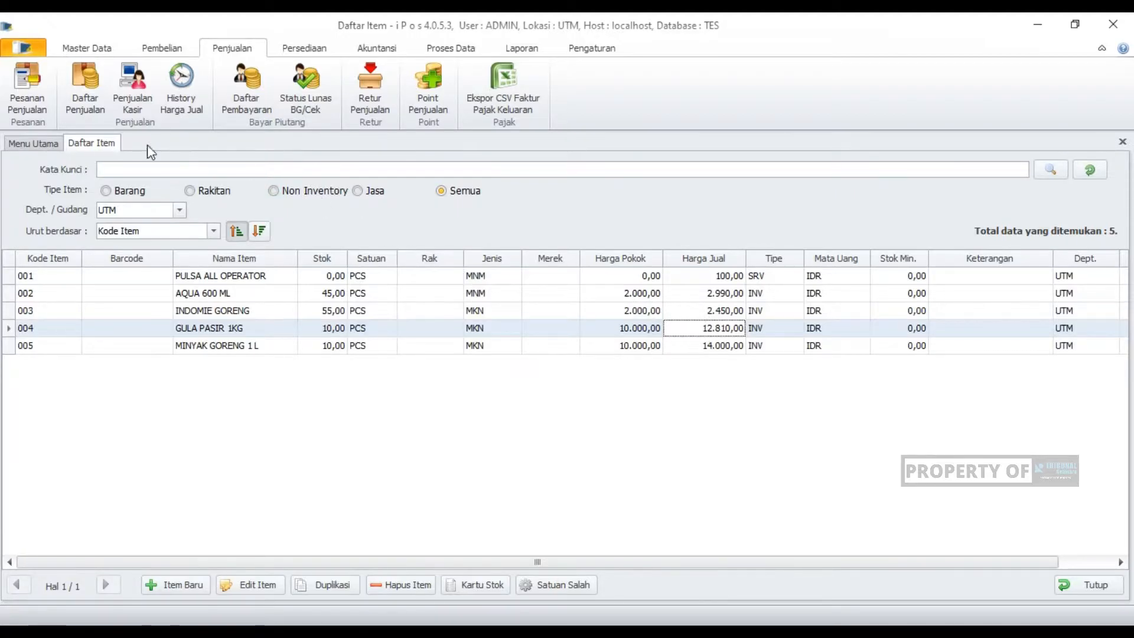
# - Open the most recent cashier sale, review its items and payment details, and close it without saving
pyautogui.click(132, 97)
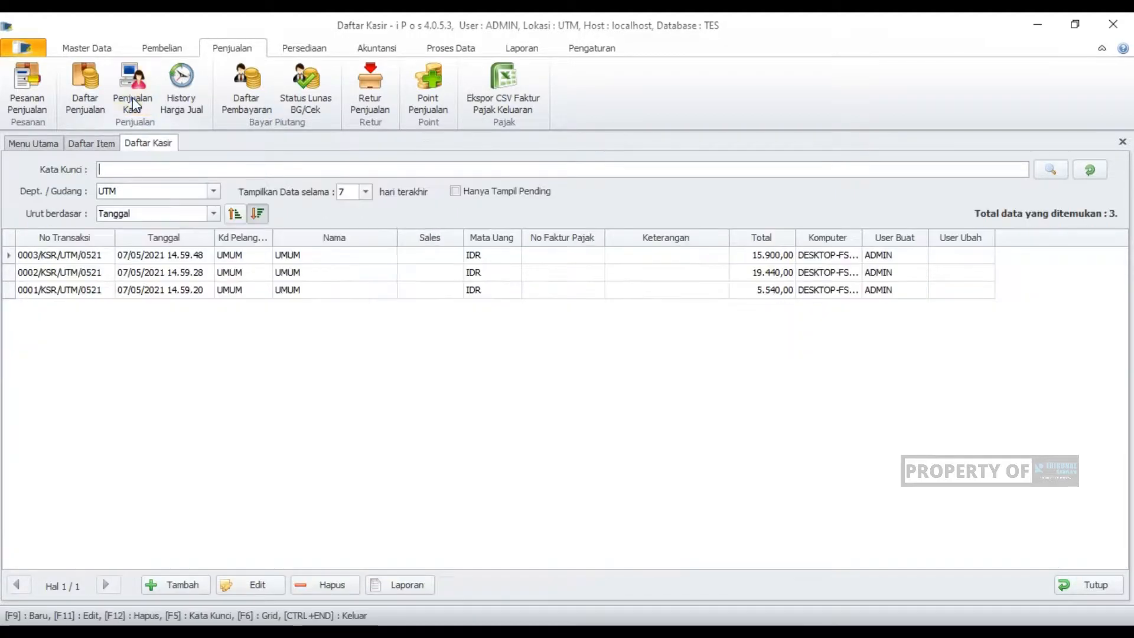
pyautogui.click(322, 259)
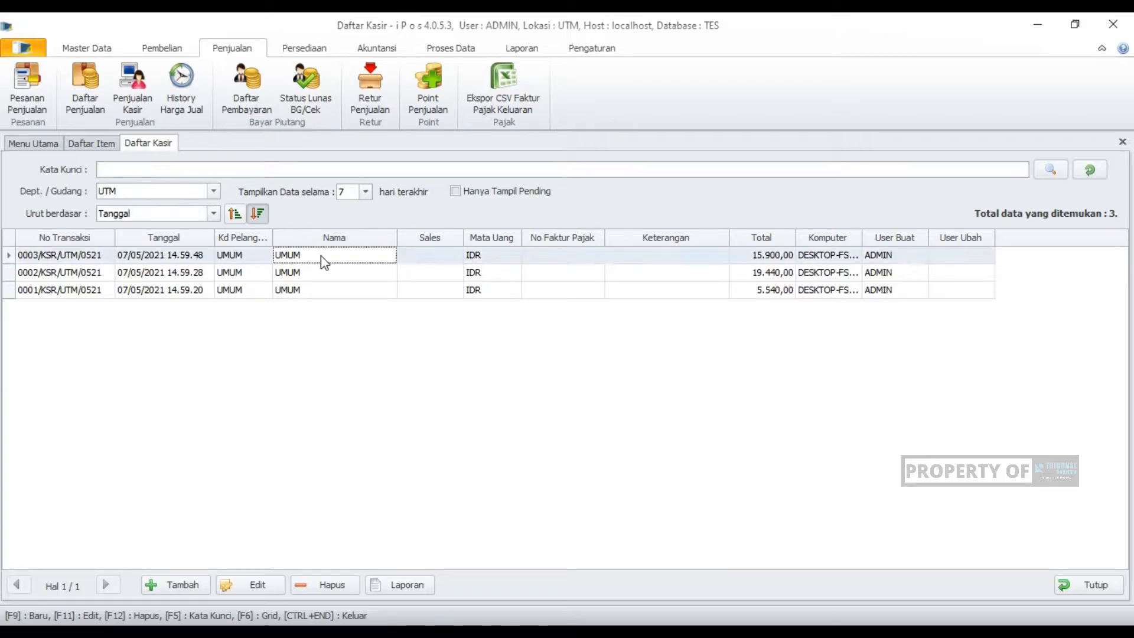
pyautogui.click(248, 584)
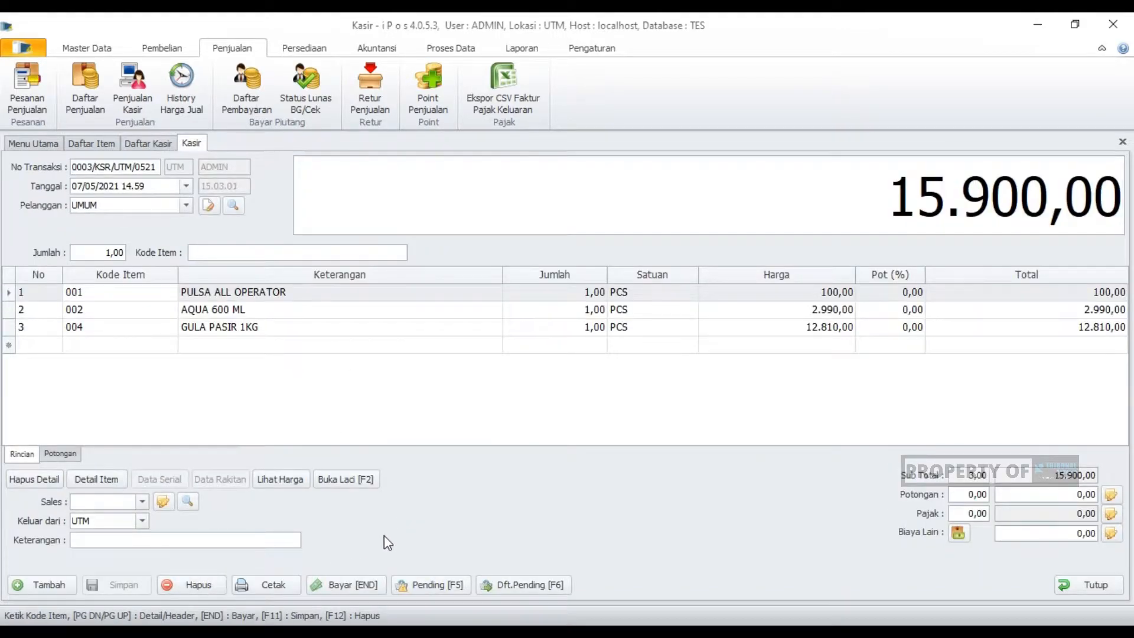
pyautogui.click(345, 585)
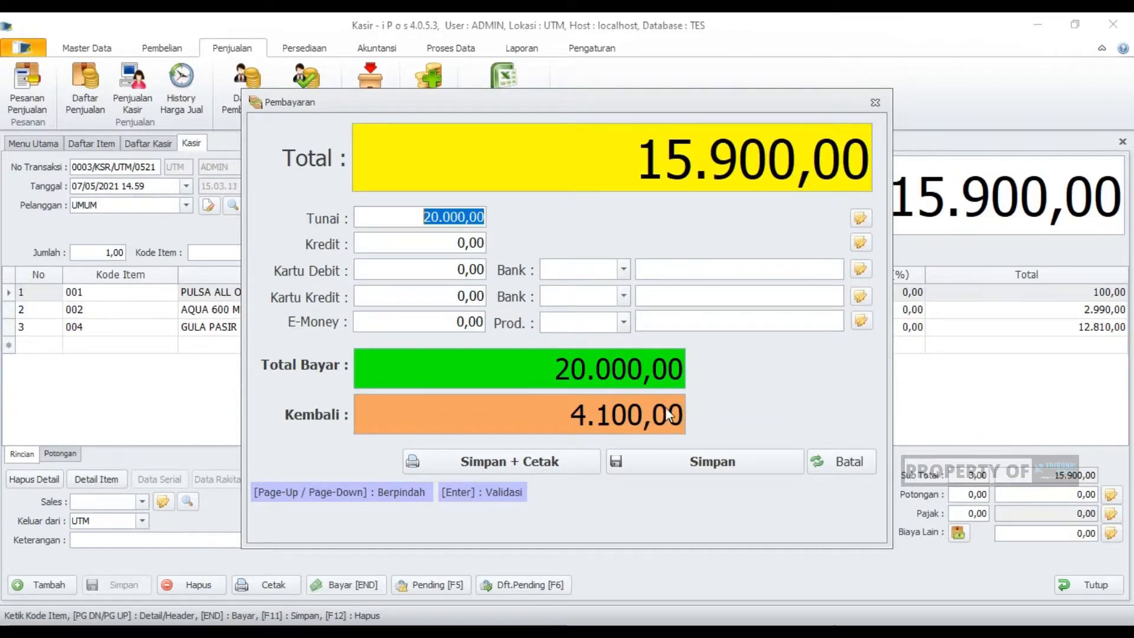
pyautogui.click(834, 458)
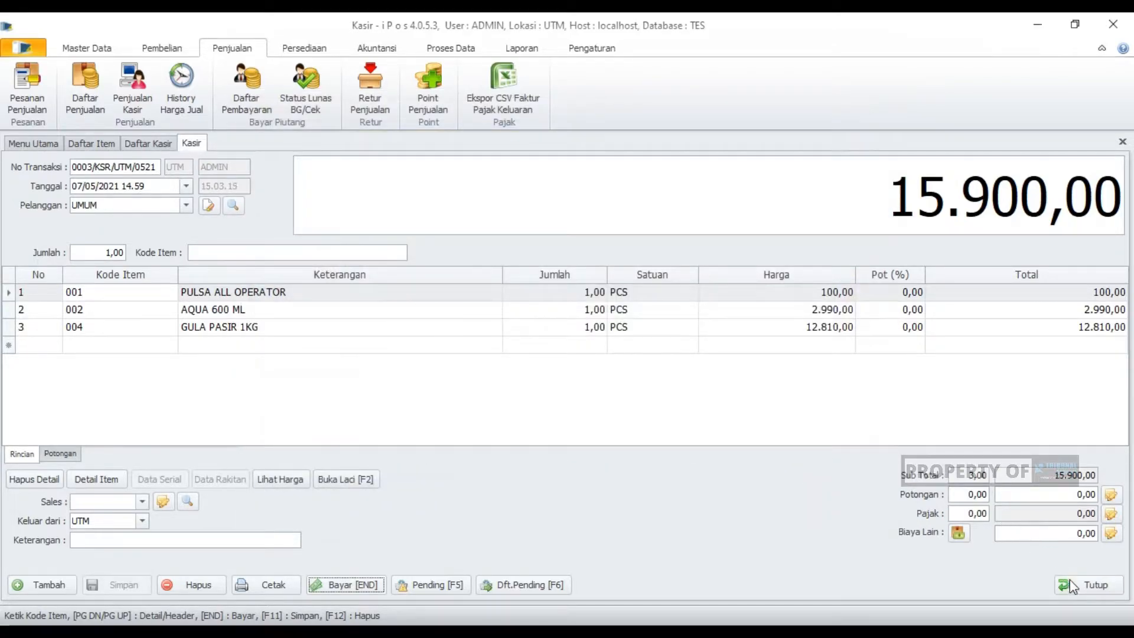
pyautogui.click(1074, 584)
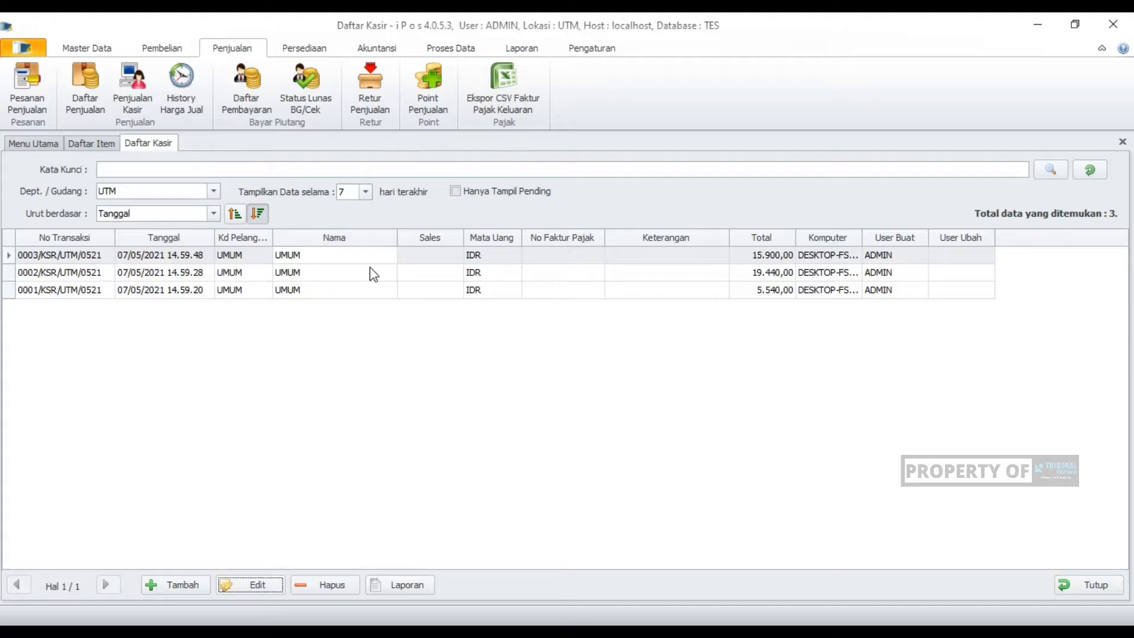
# - Review the items and payment of the second cashier sale in the list, and close it without saving
pyautogui.click(370, 272)
pyautogui.click(267, 585)
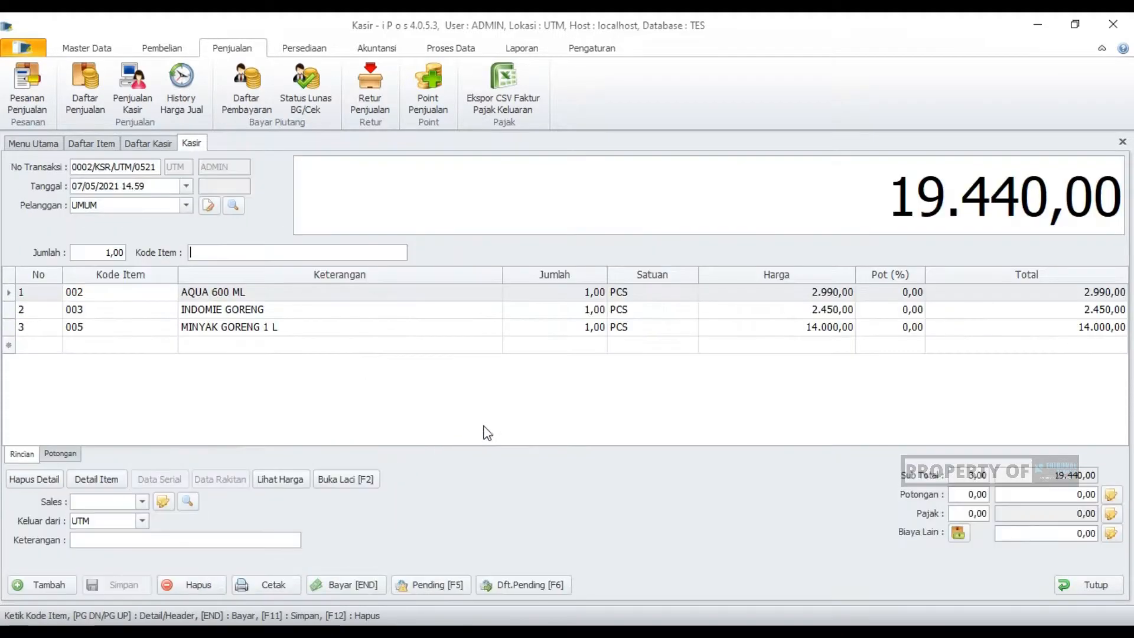
pyautogui.click(364, 585)
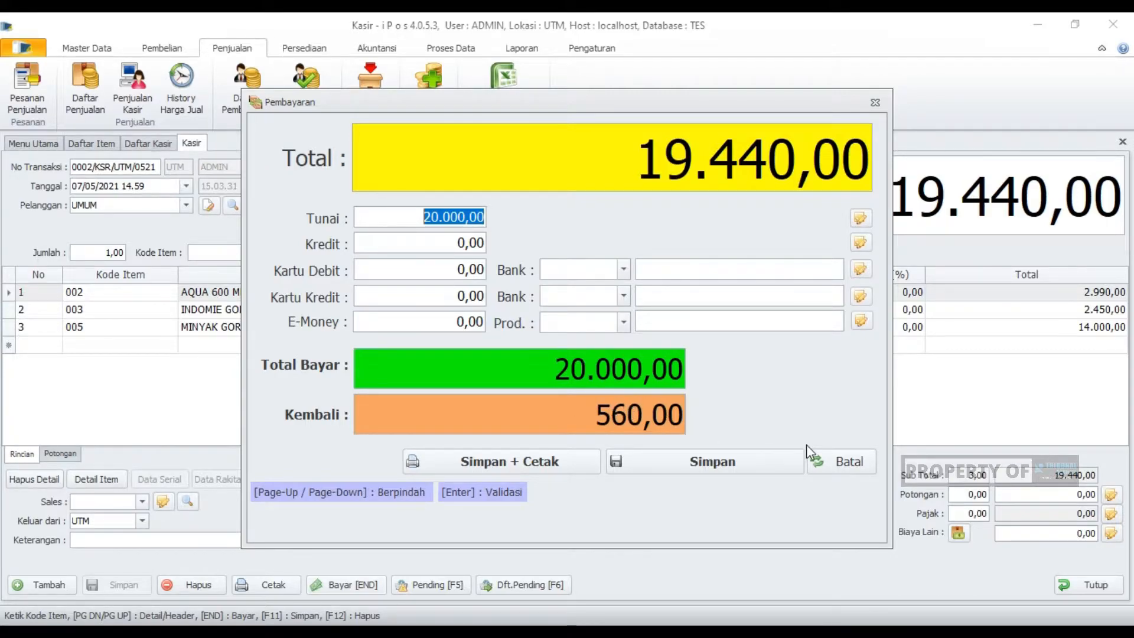
pyautogui.click(834, 456)
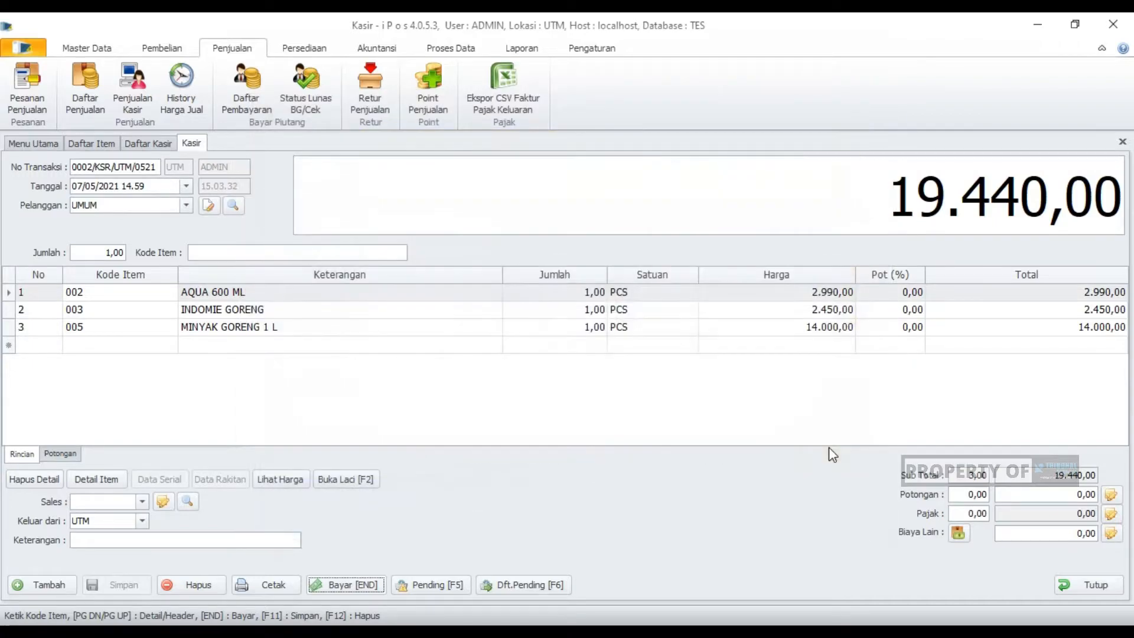
pyautogui.click(1081, 585)
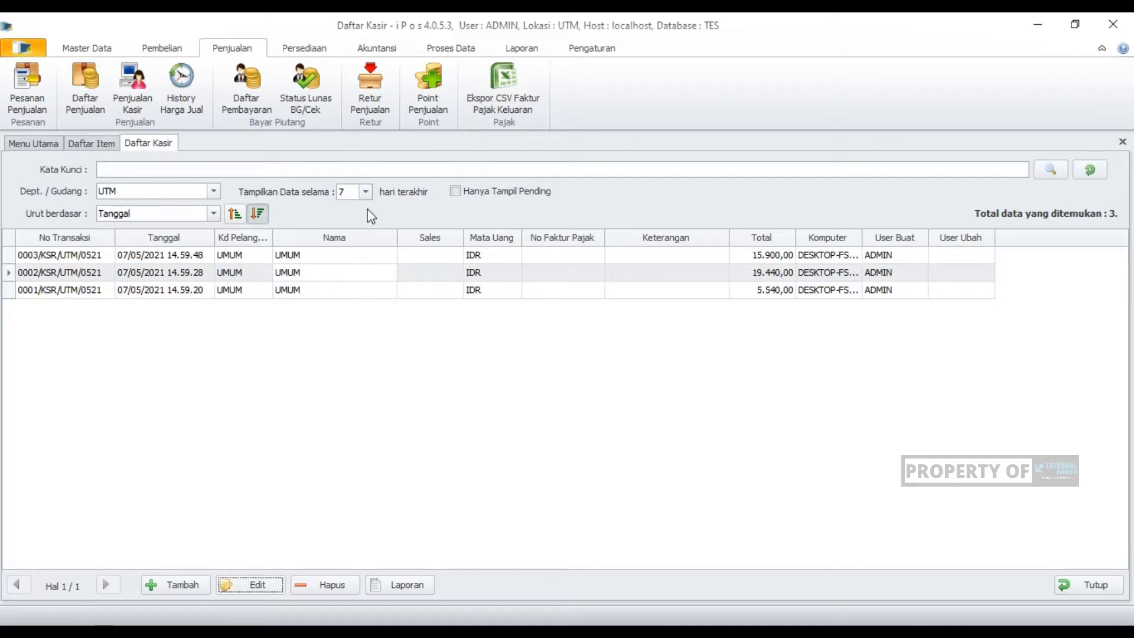
# - Enable rounding of final totals for cashier and sales with a custom smallest denomination of 500, and save the general settings
pyautogui.click(592, 51)
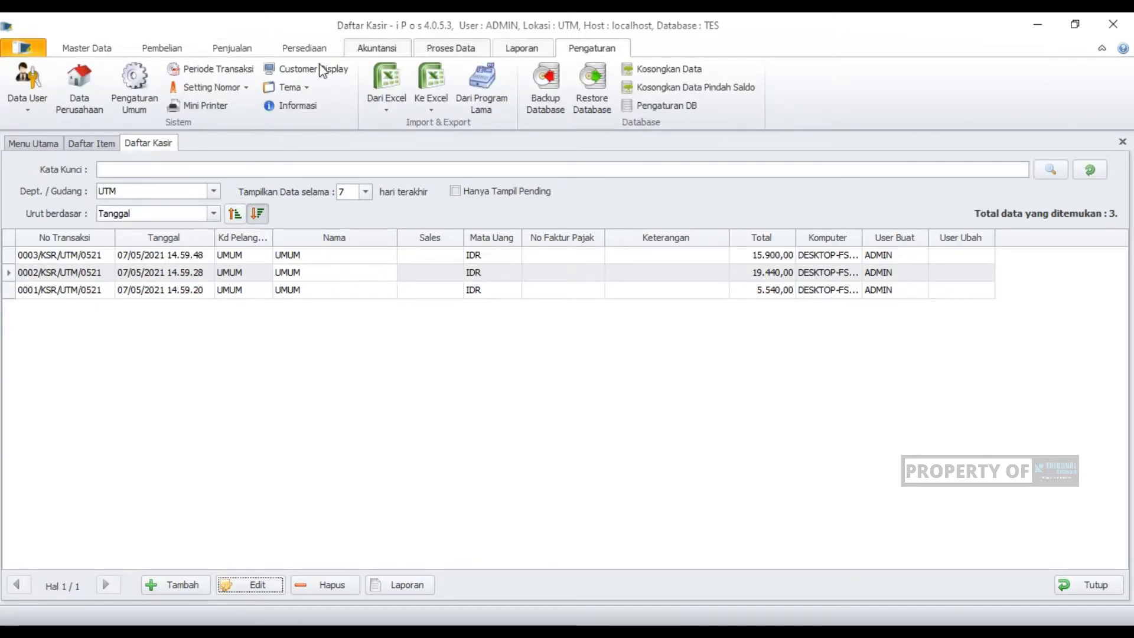
pyautogui.click(137, 82)
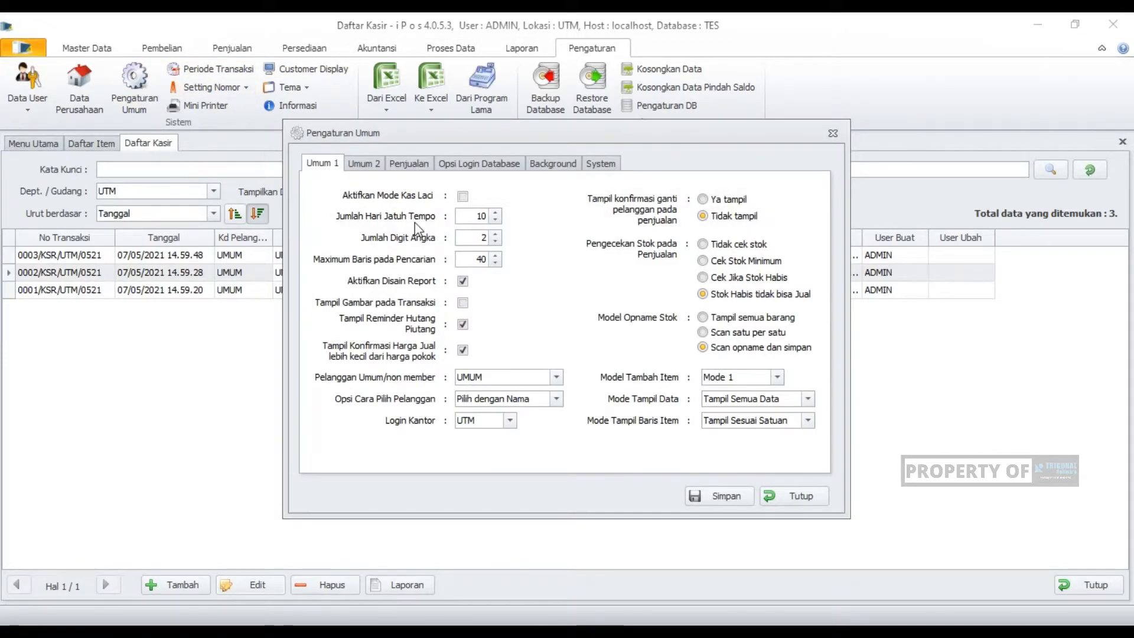
pyautogui.click(410, 164)
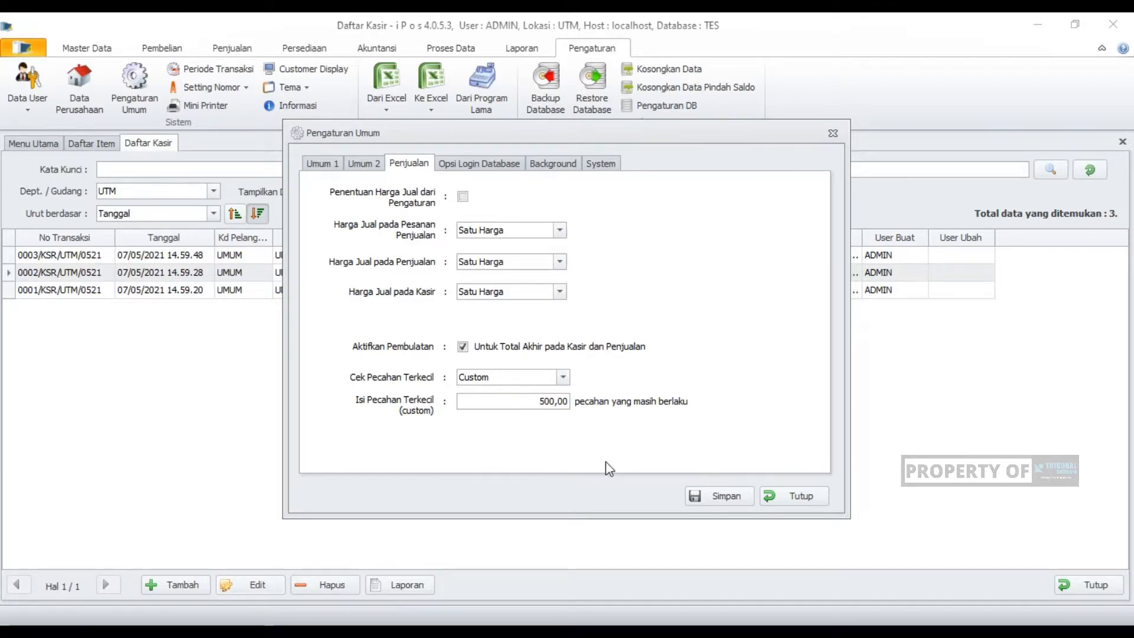
pyautogui.click(707, 497)
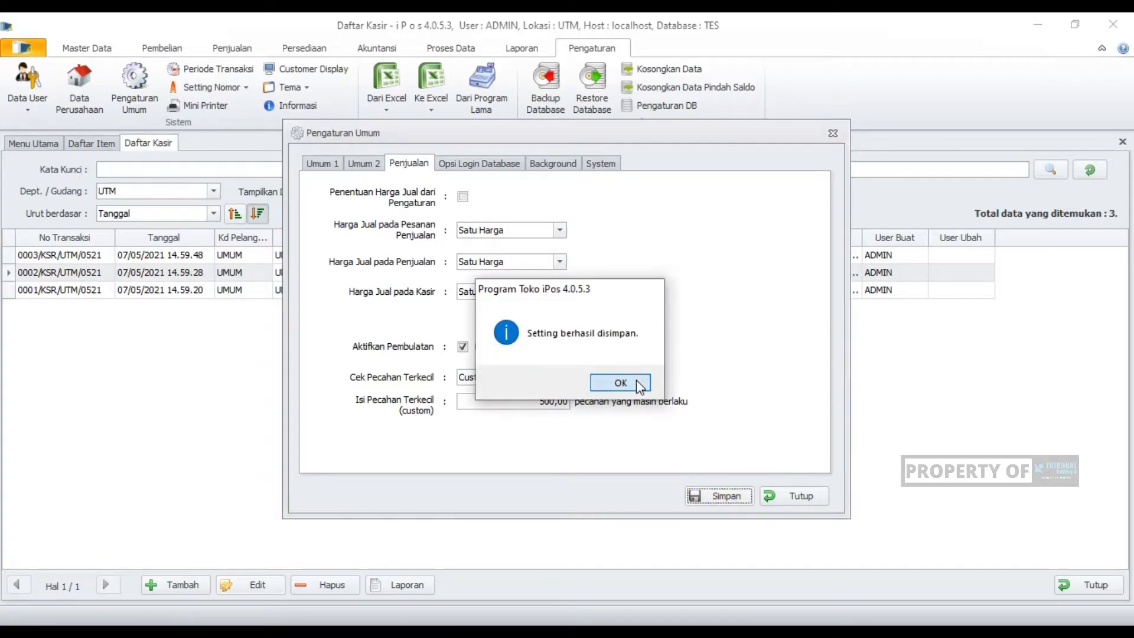
pyautogui.click(636, 382)
pyautogui.click(791, 496)
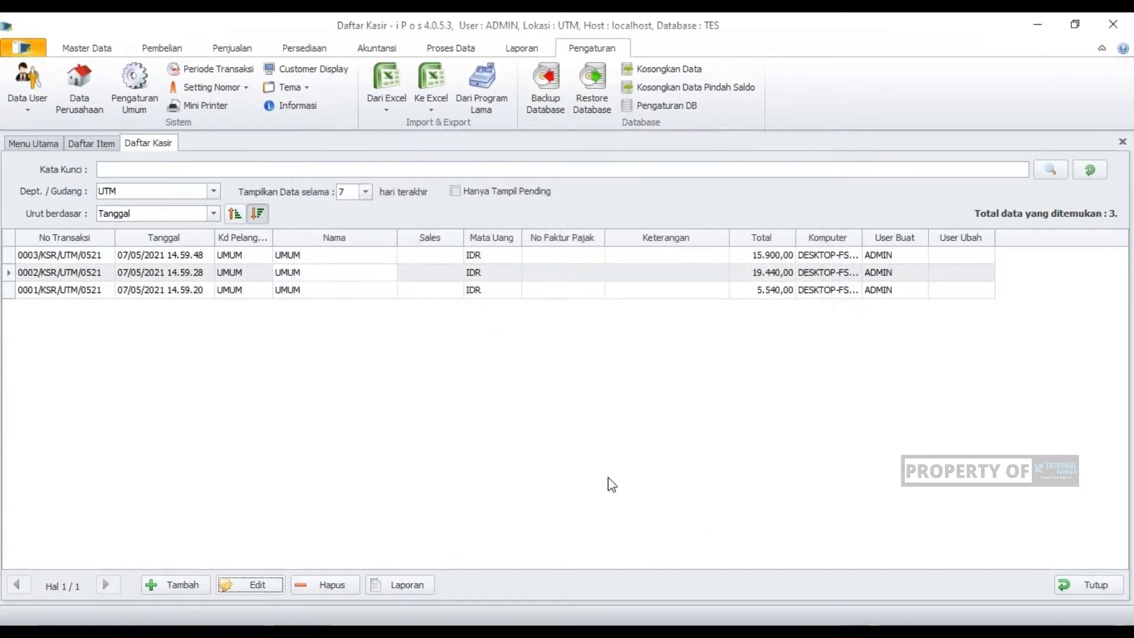
# - Create a new cashier sale containing one each of items 002 and 003
pyautogui.click(172, 584)
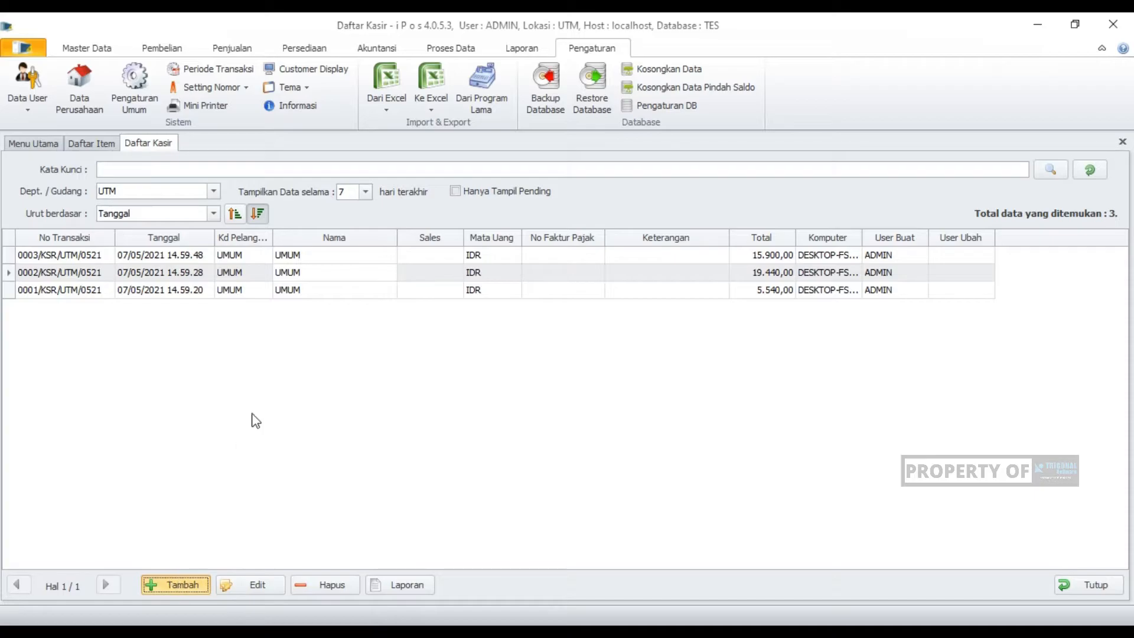
pyautogui.write('002')
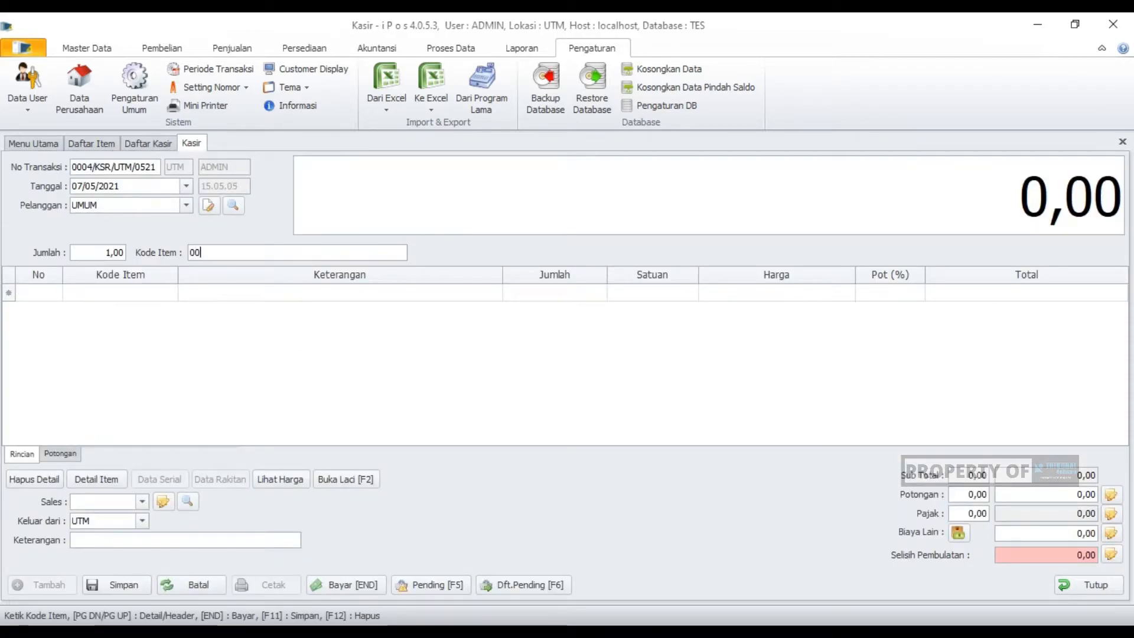
pyautogui.press('Return')
pyautogui.write('003')
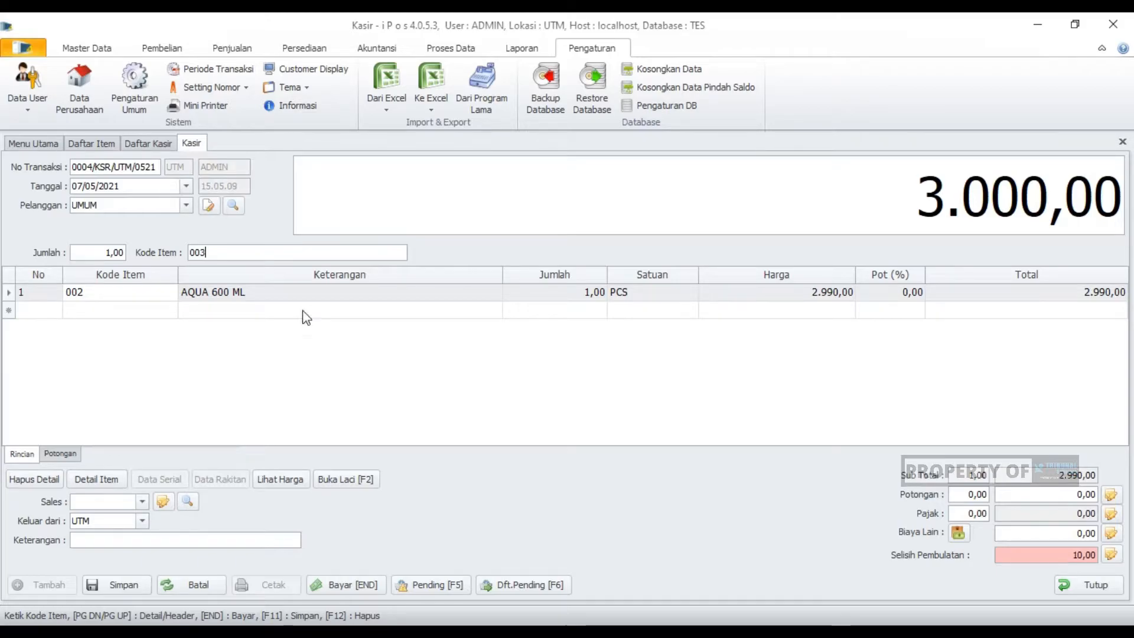
pyautogui.press('Return')
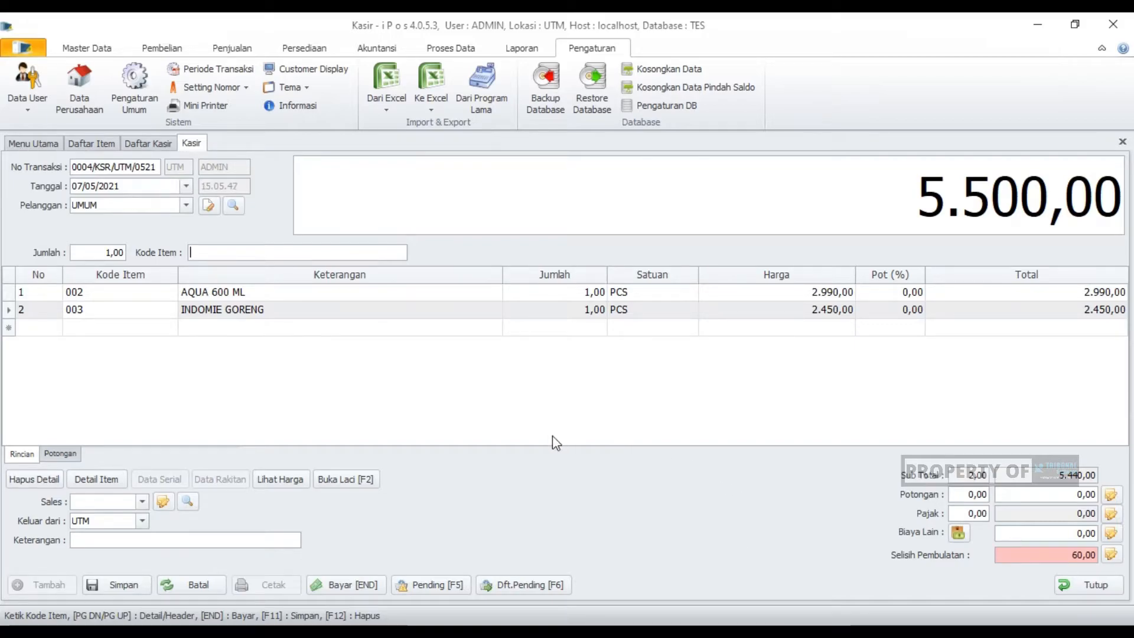
# - Record a cash payment of 10.000 for the sale with its invoice printed, and open a new blank transaction
pyautogui.click(345, 585)
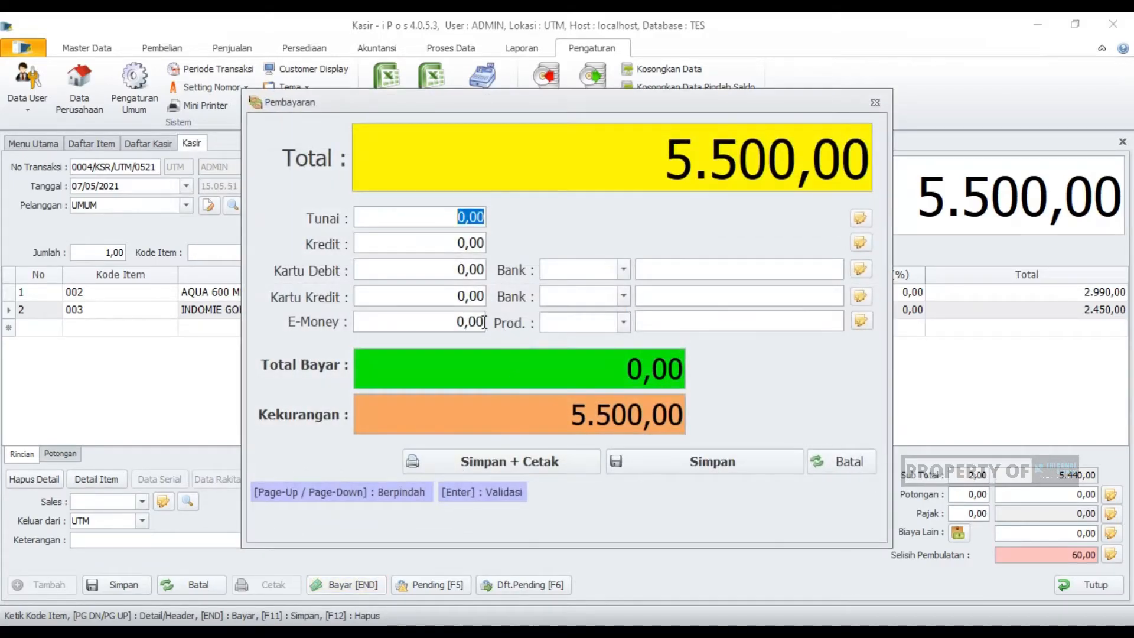
pyautogui.write('10.00')
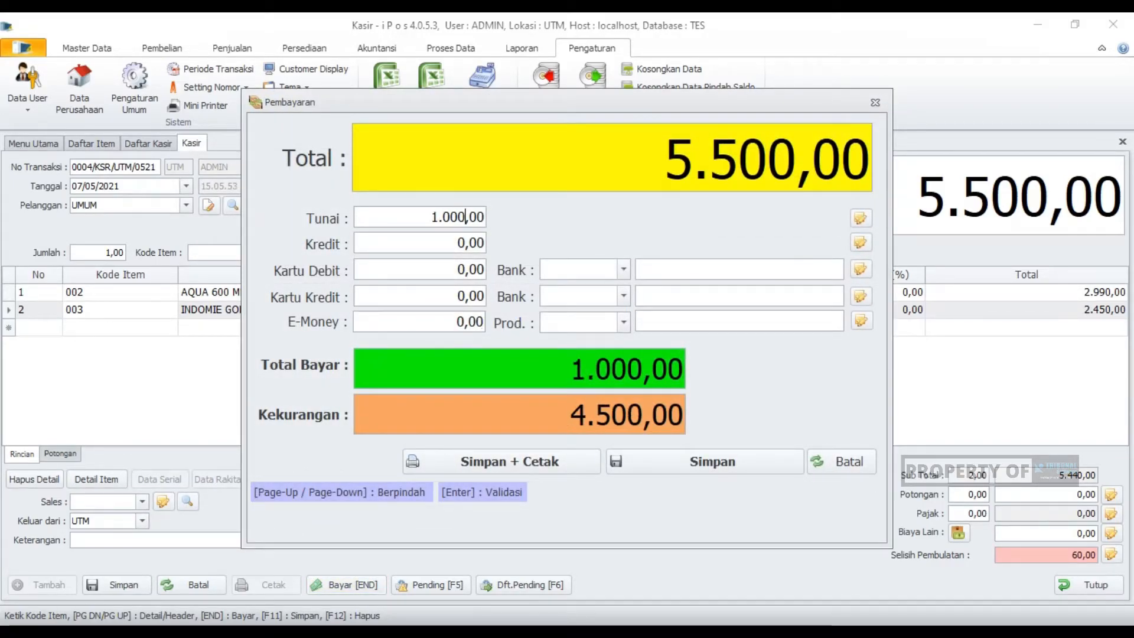
pyautogui.write('0')
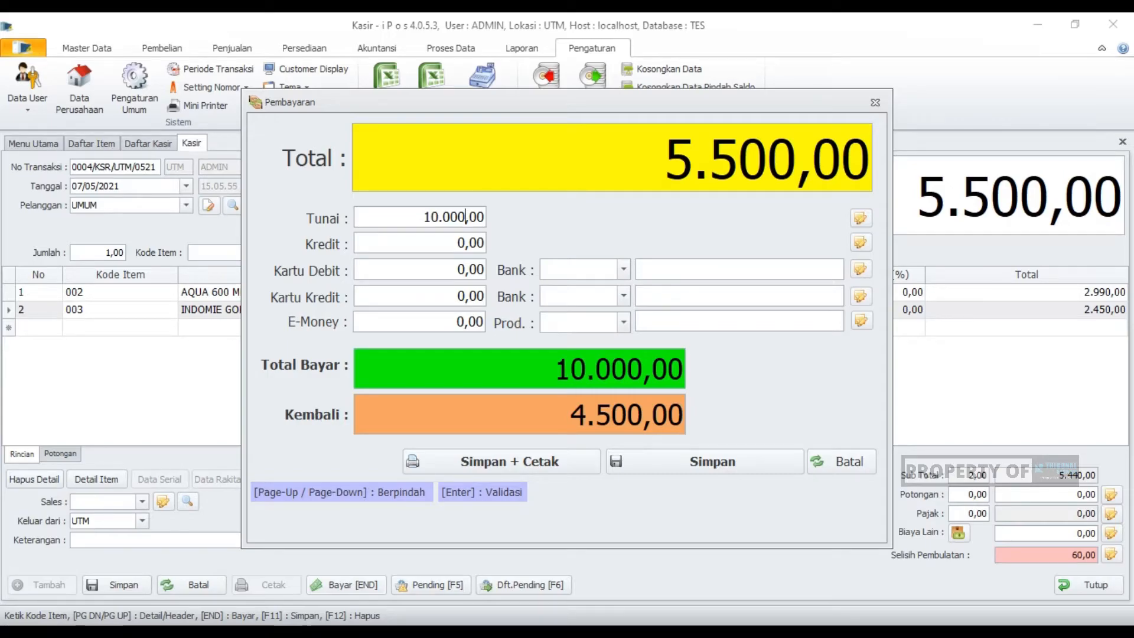
pyautogui.press('Return')
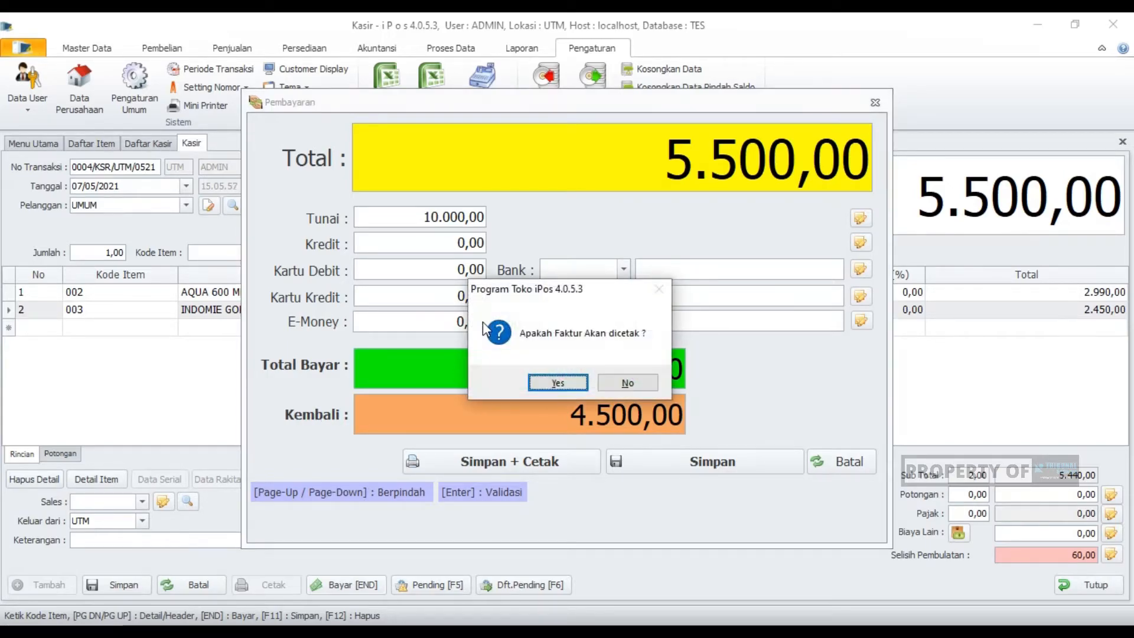
pyautogui.press('Return')
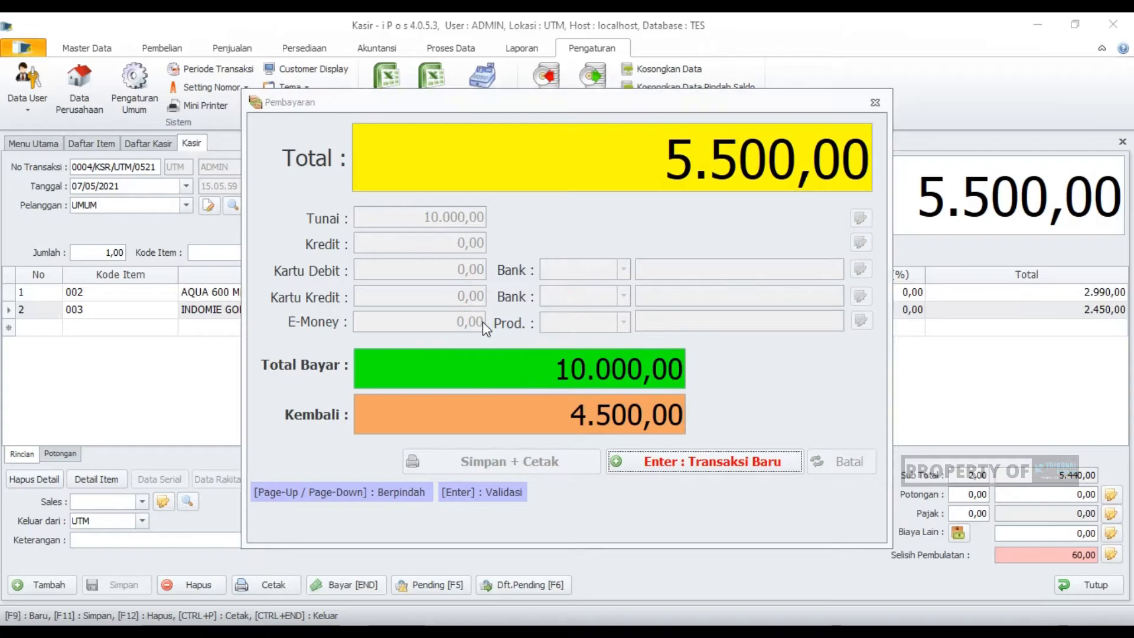
pyautogui.press('Return')
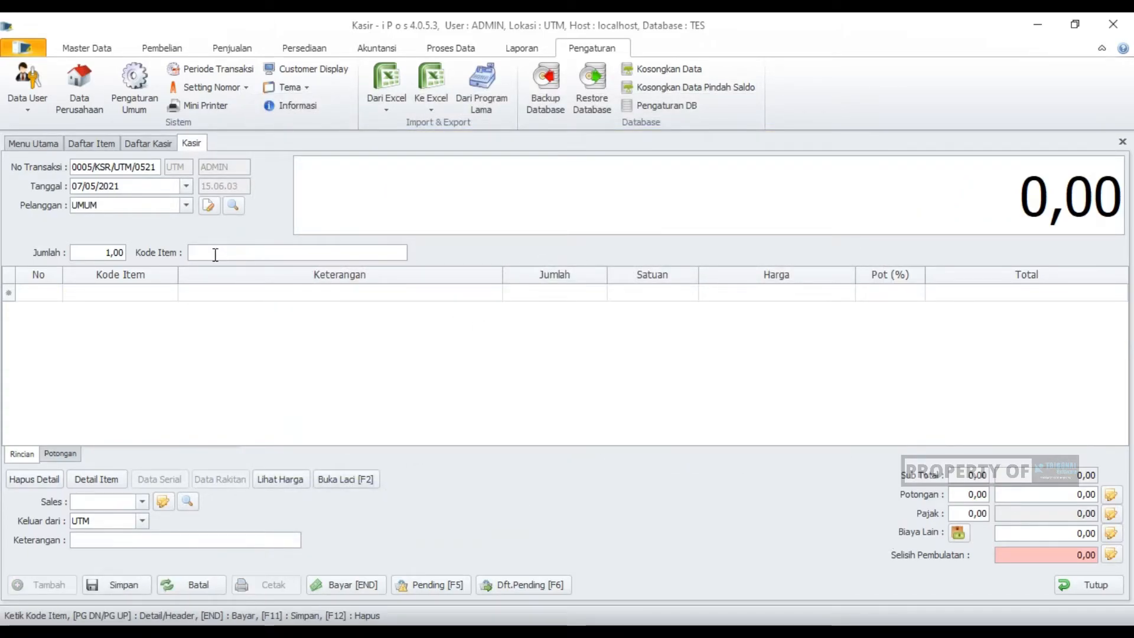
# - Add one each of items 005, 004 and 002 to the new cashier sale
pyautogui.write('00')
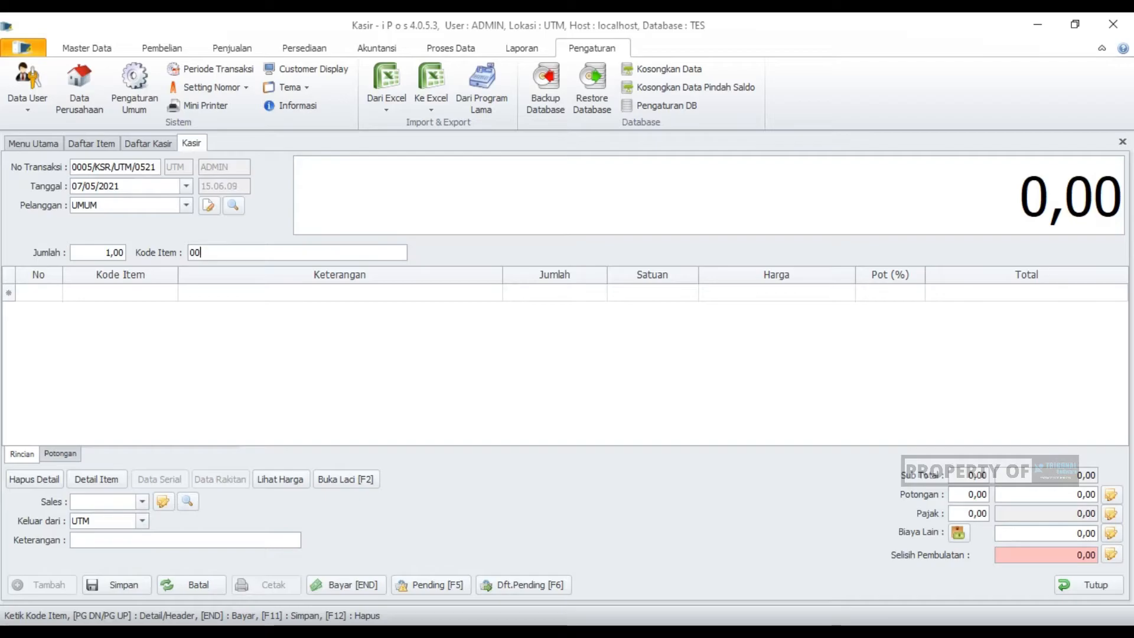
pyautogui.write('5')
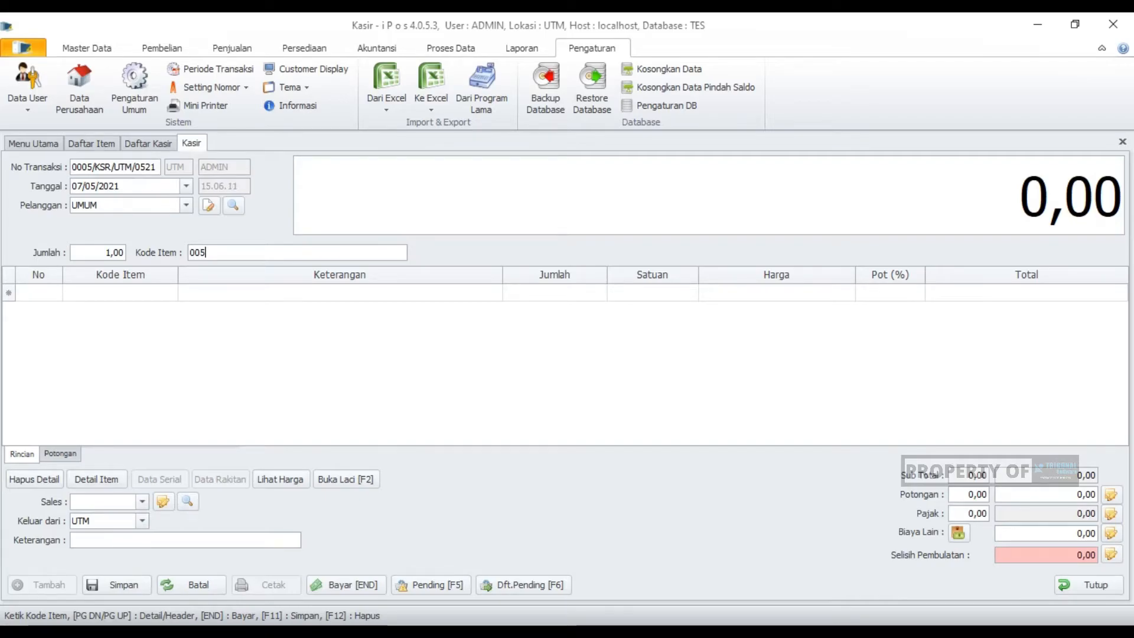
pyautogui.press('Return')
pyautogui.write('00')
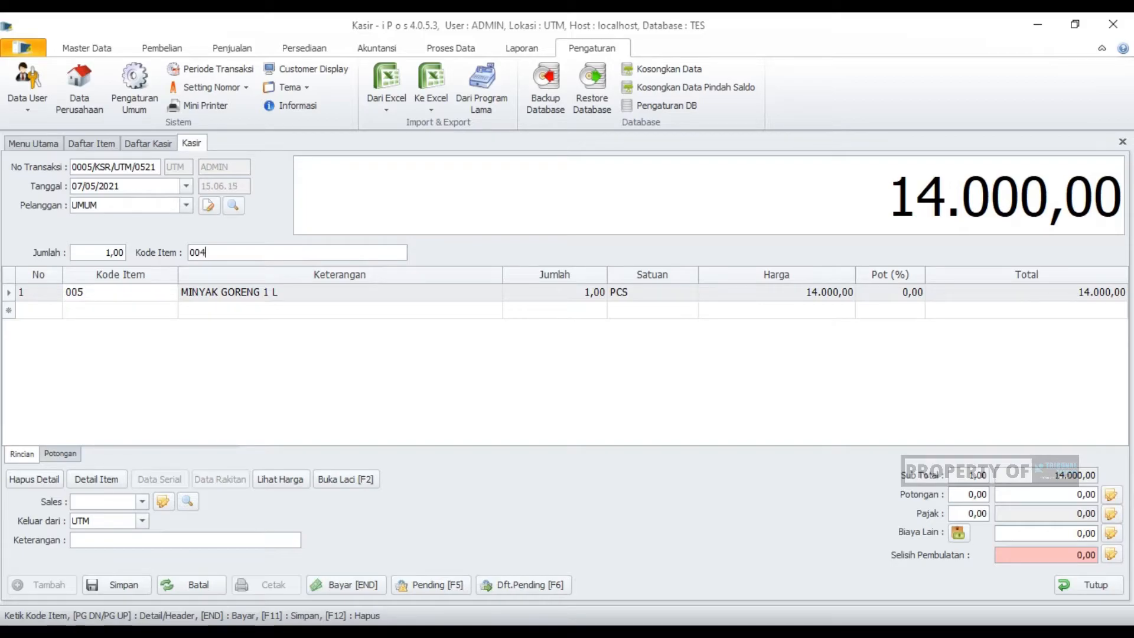
pyautogui.write('4')
pyautogui.press('Return')
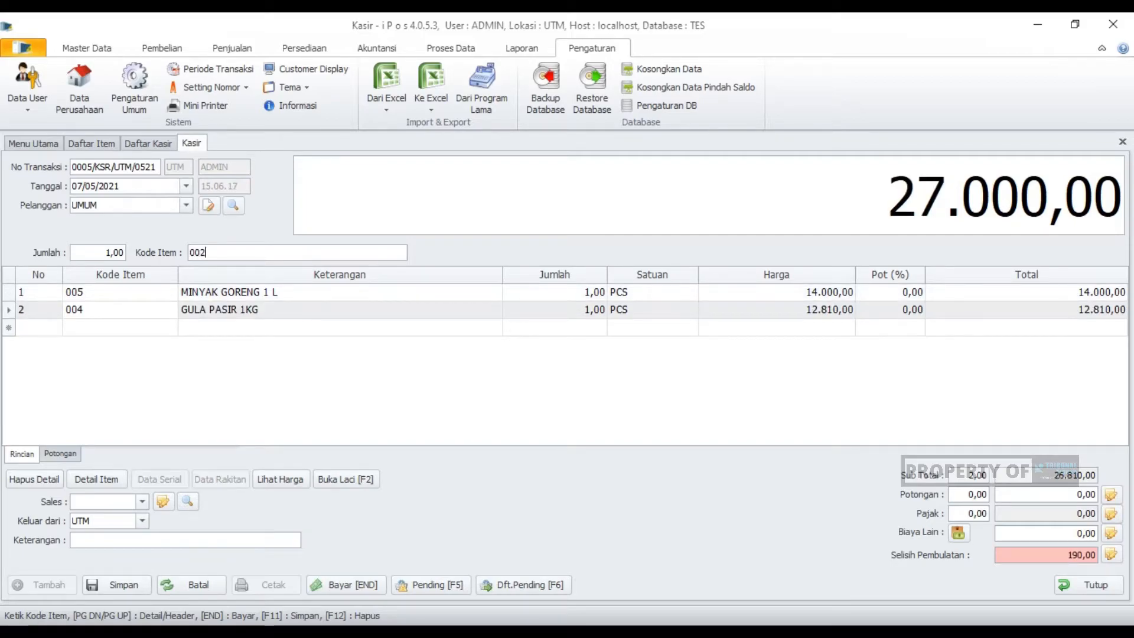
pyautogui.press('Return')
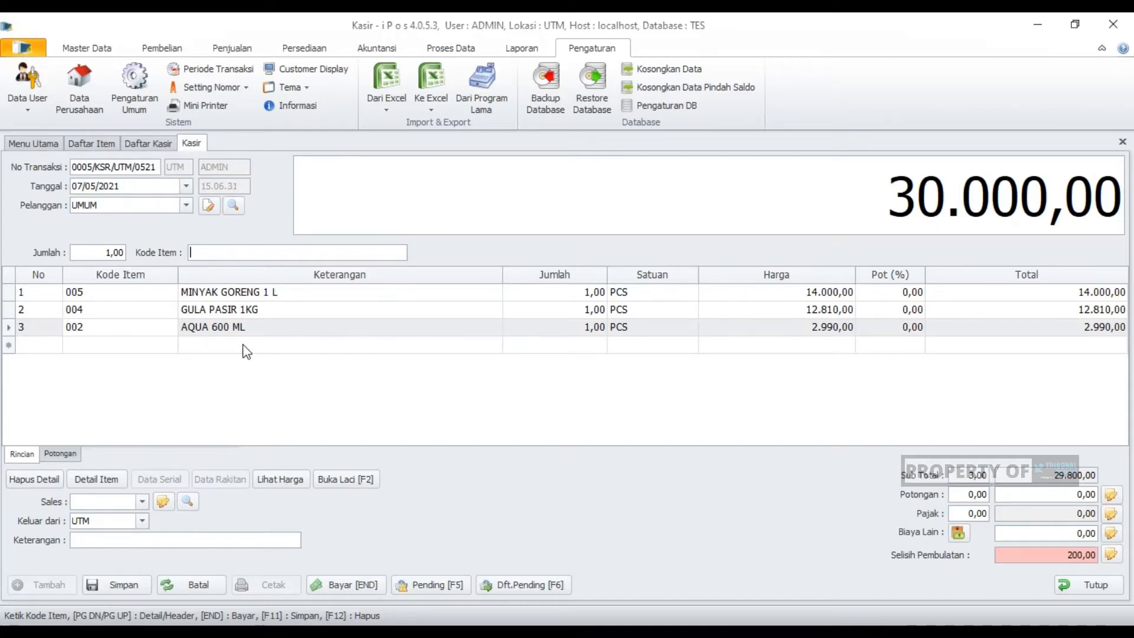
# - Record a cash payment of 50.000 for the sale without printing the invoice, and close the new blank transaction without saving
pyautogui.press('End')
pyautogui.write('50000')
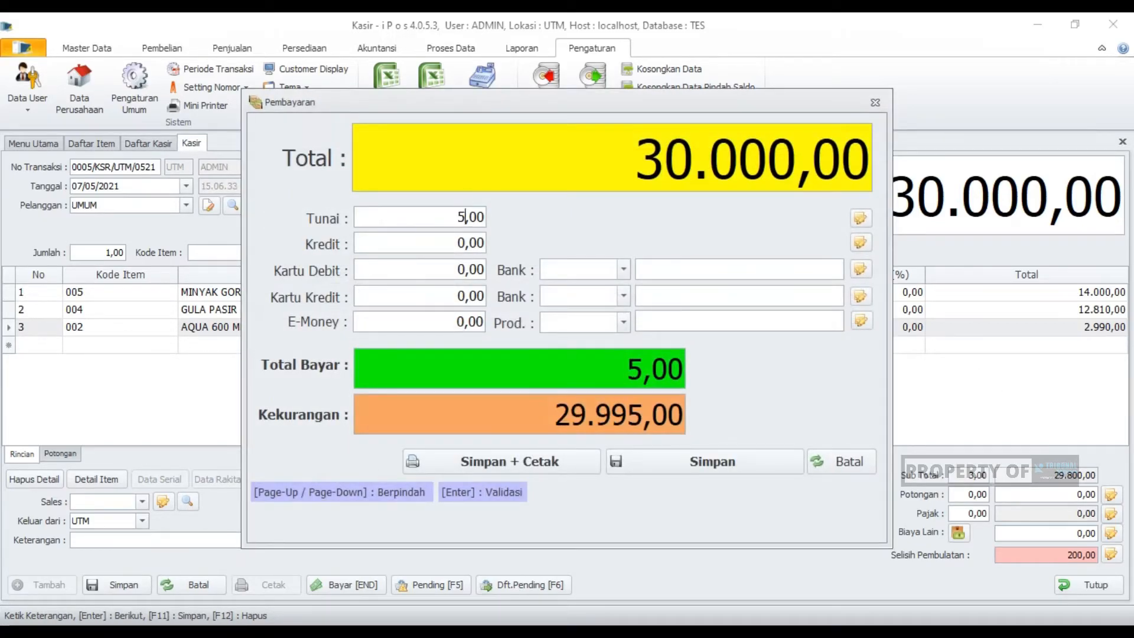
pyautogui.press('Return')
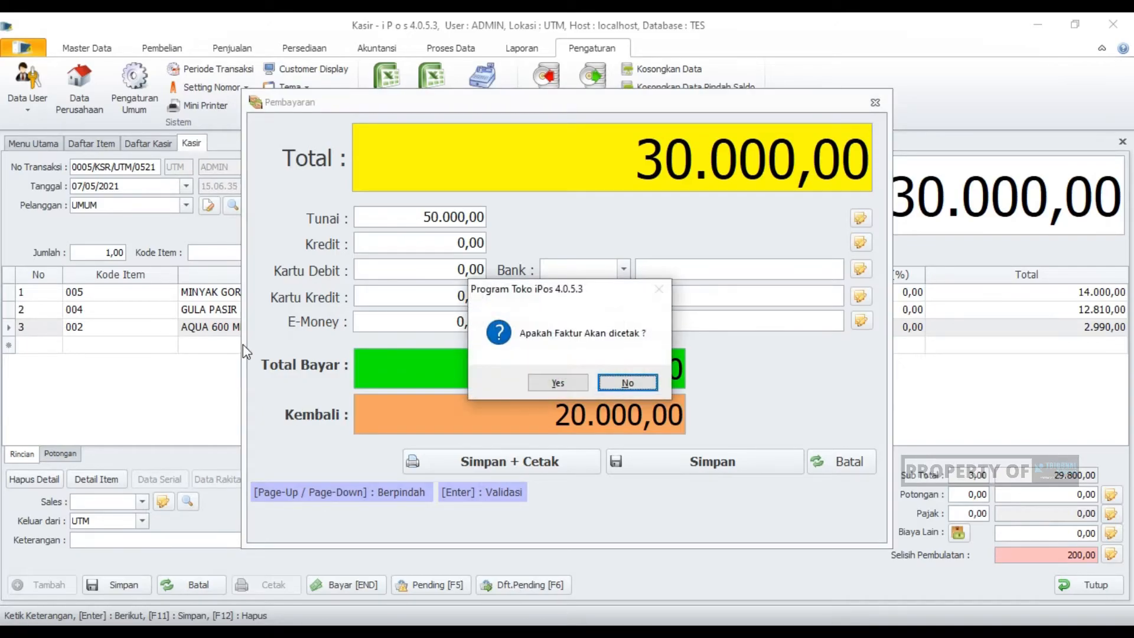
pyautogui.press('Return')
pyautogui.press('Return')
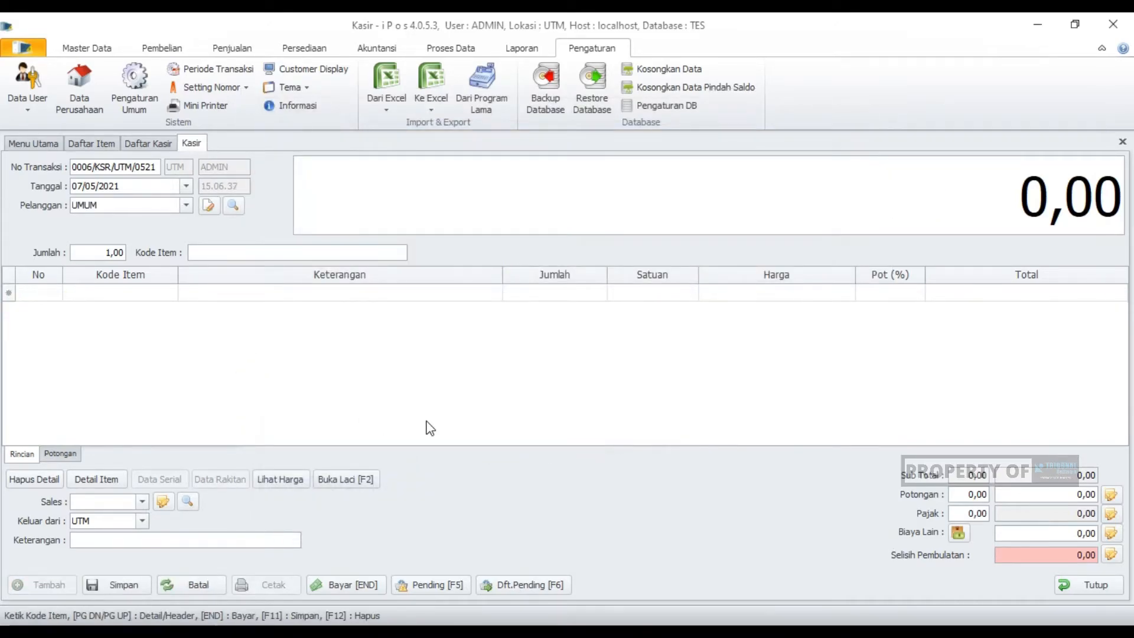
pyautogui.click(1096, 582)
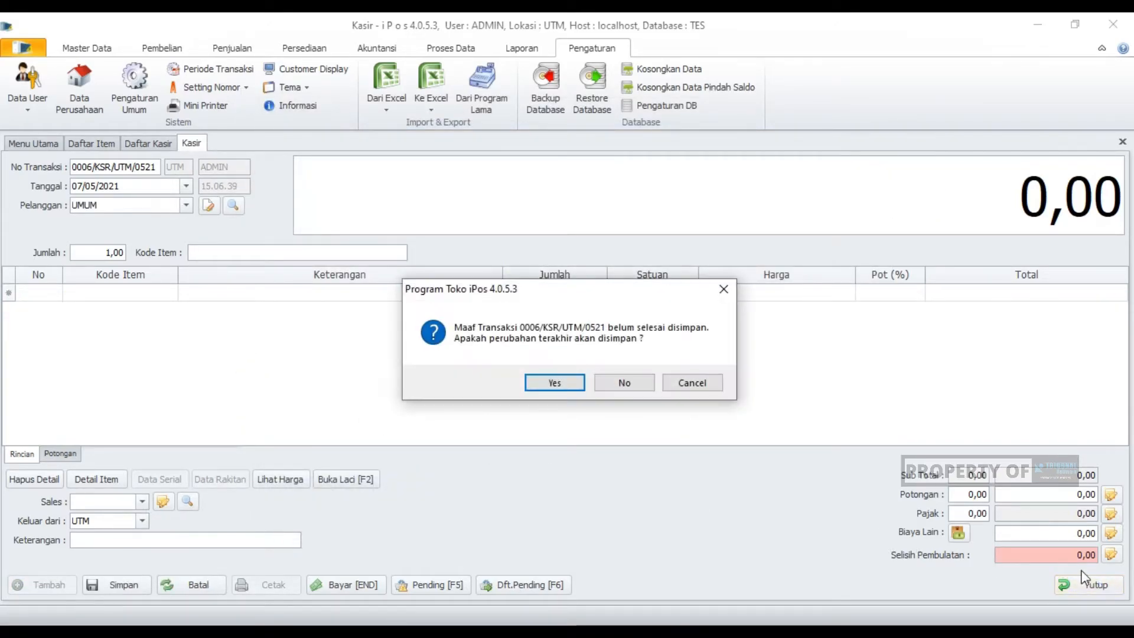
pyautogui.click(640, 387)
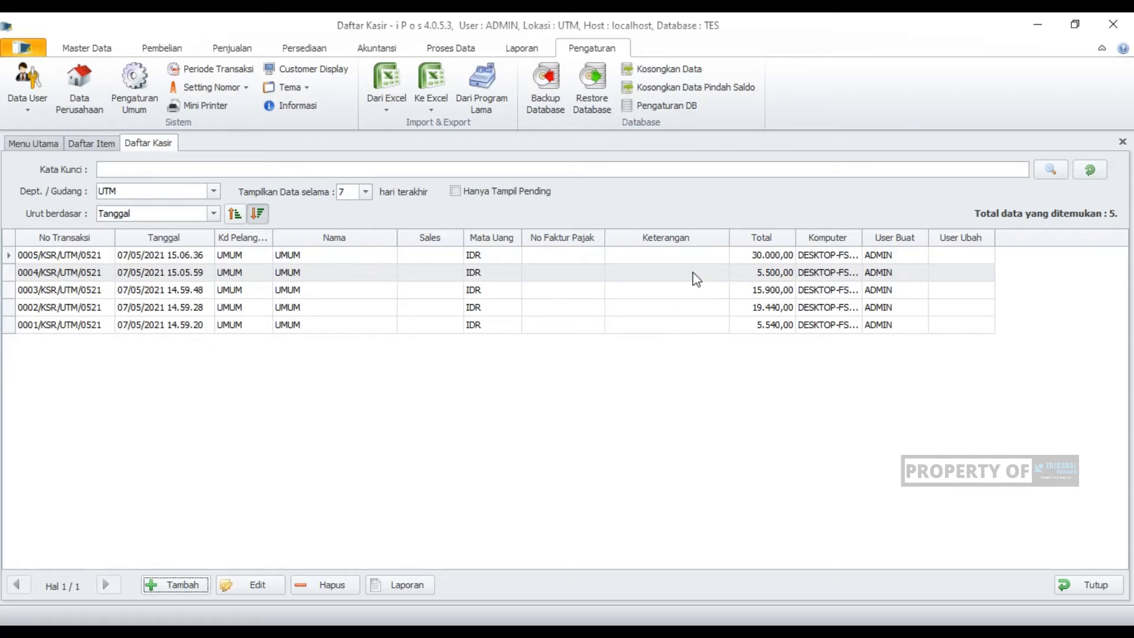
# - Compare the totals of the sales made before rounding was enabled with those of the two newest sales in the cashier list
pyautogui.click(672, 260)
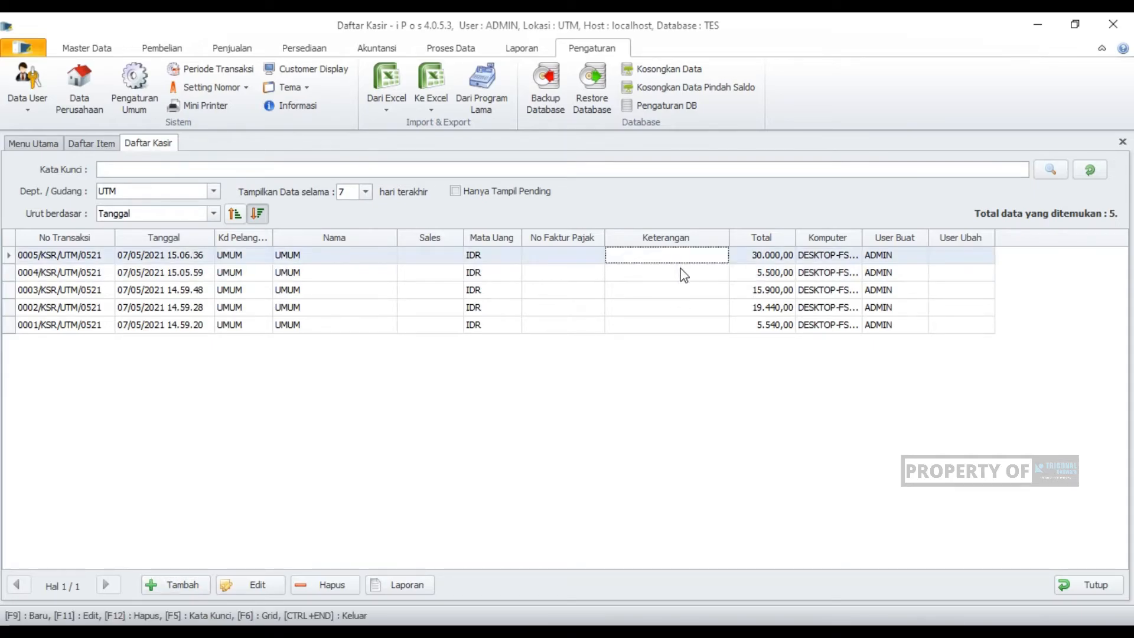
pyautogui.click(761, 272)
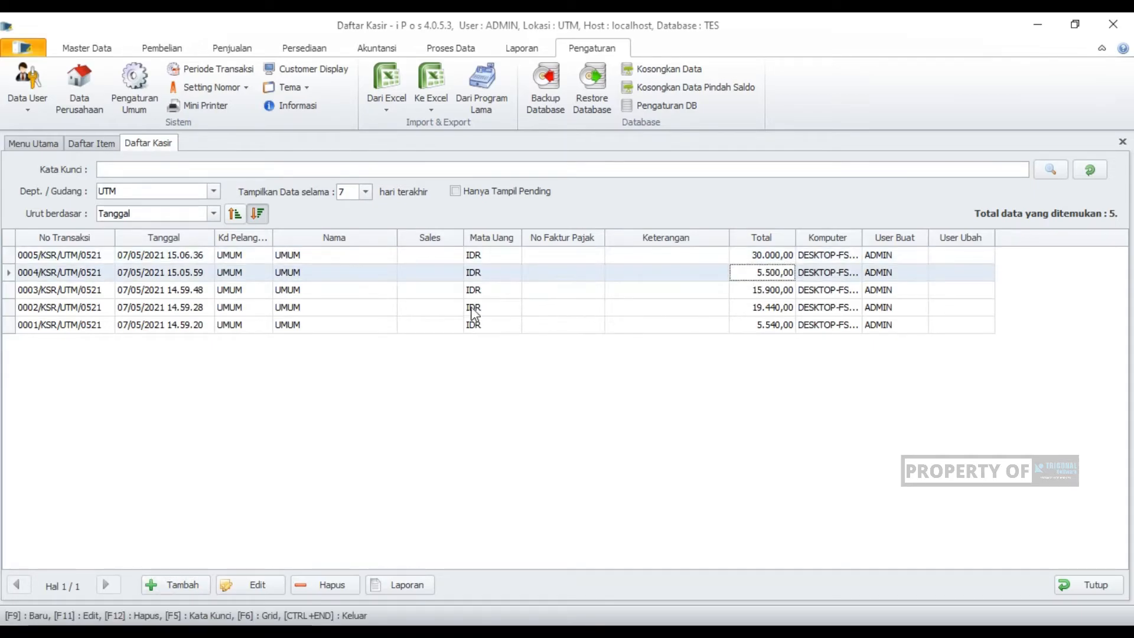
pyautogui.click(758, 325)
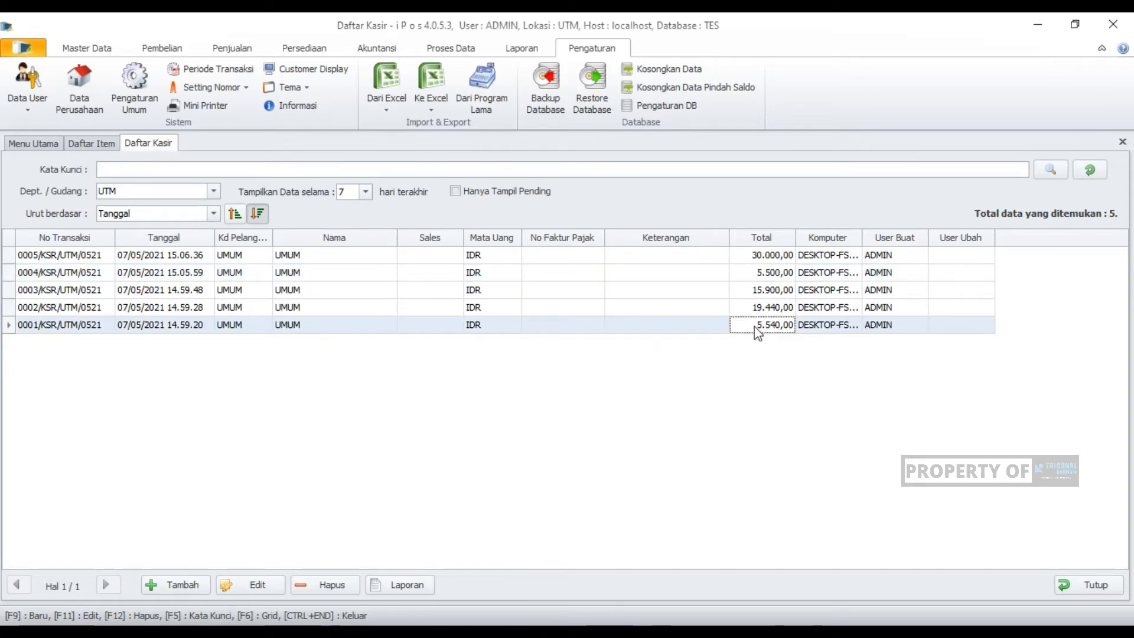
pyautogui.click(760, 312)
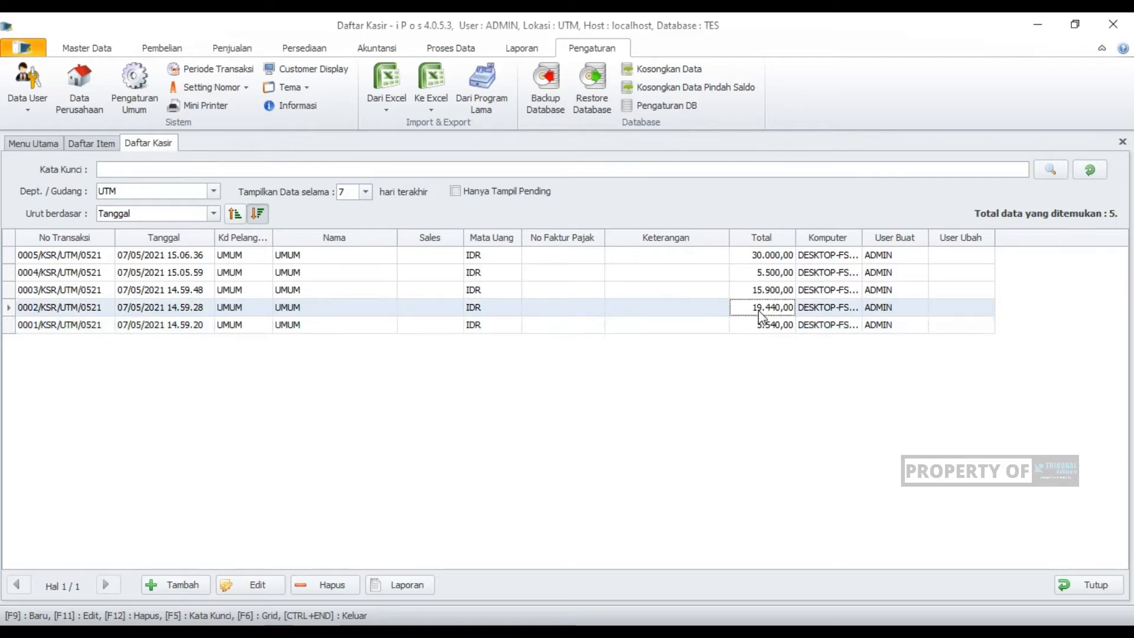
pyautogui.click(760, 322)
pyautogui.click(760, 312)
pyautogui.click(760, 294)
pyautogui.click(761, 301)
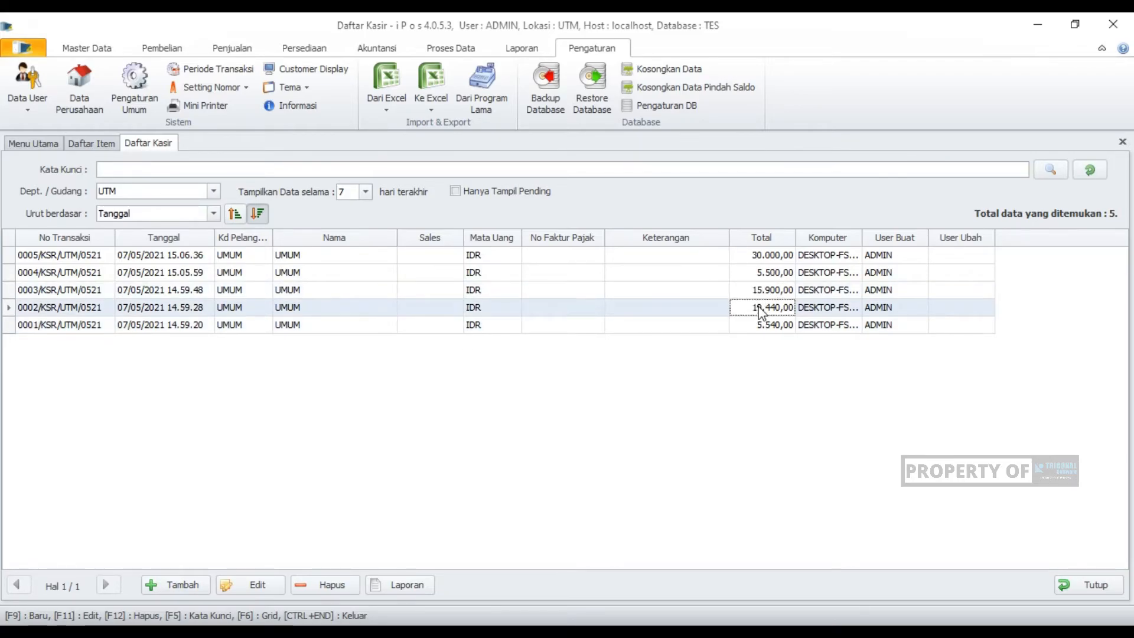
pyautogui.click(762, 292)
pyautogui.click(760, 324)
pyautogui.click(757, 310)
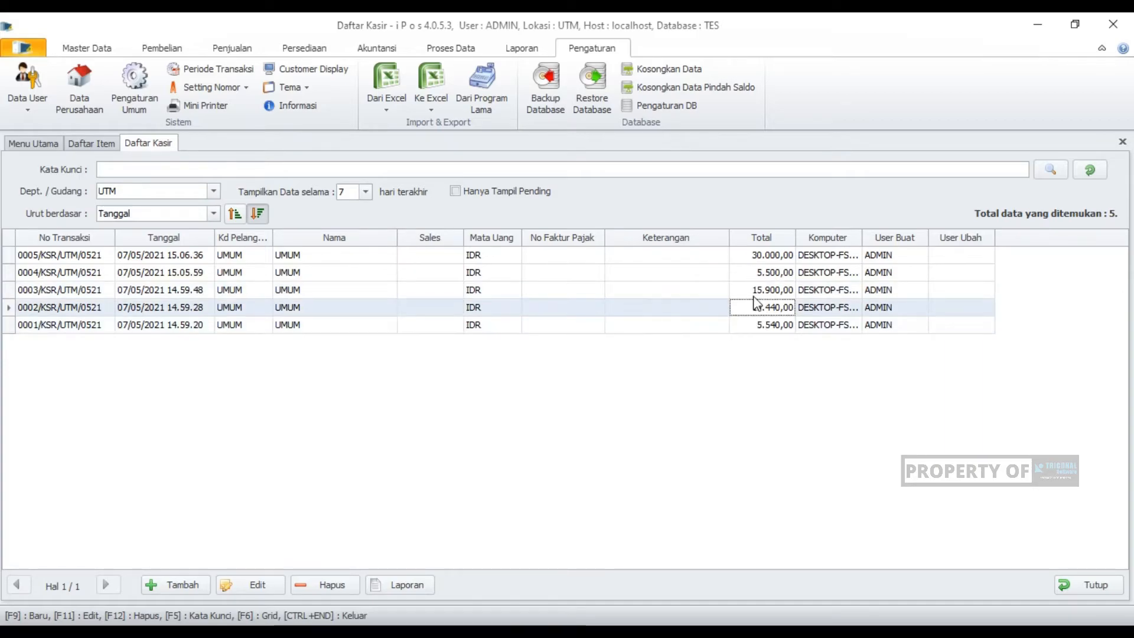
pyautogui.click(754, 297)
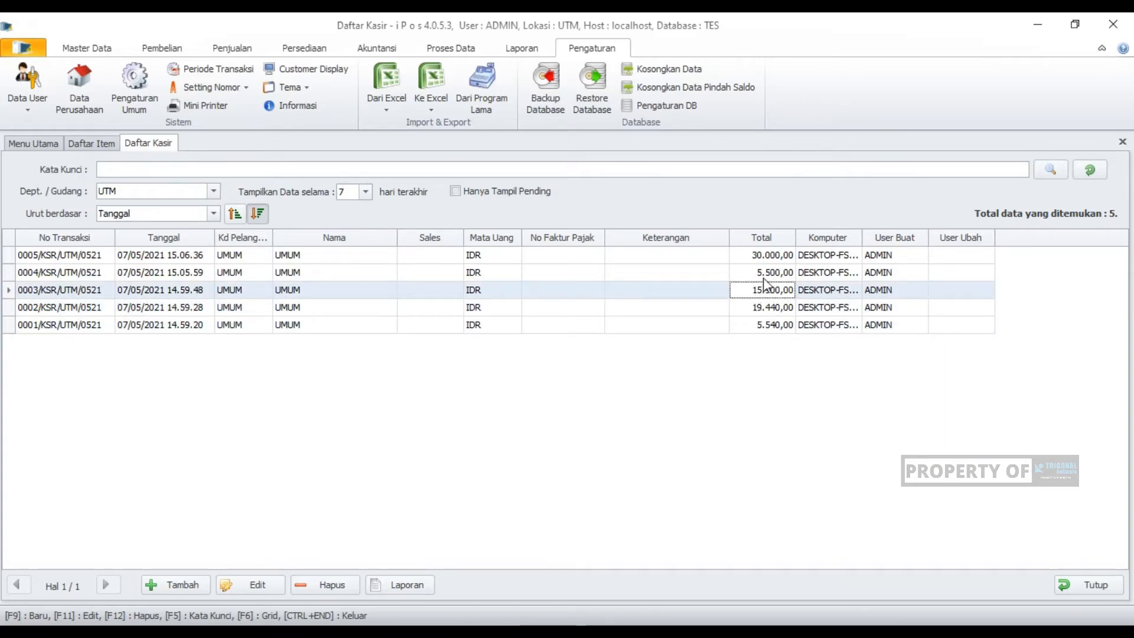
pyautogui.click(766, 275)
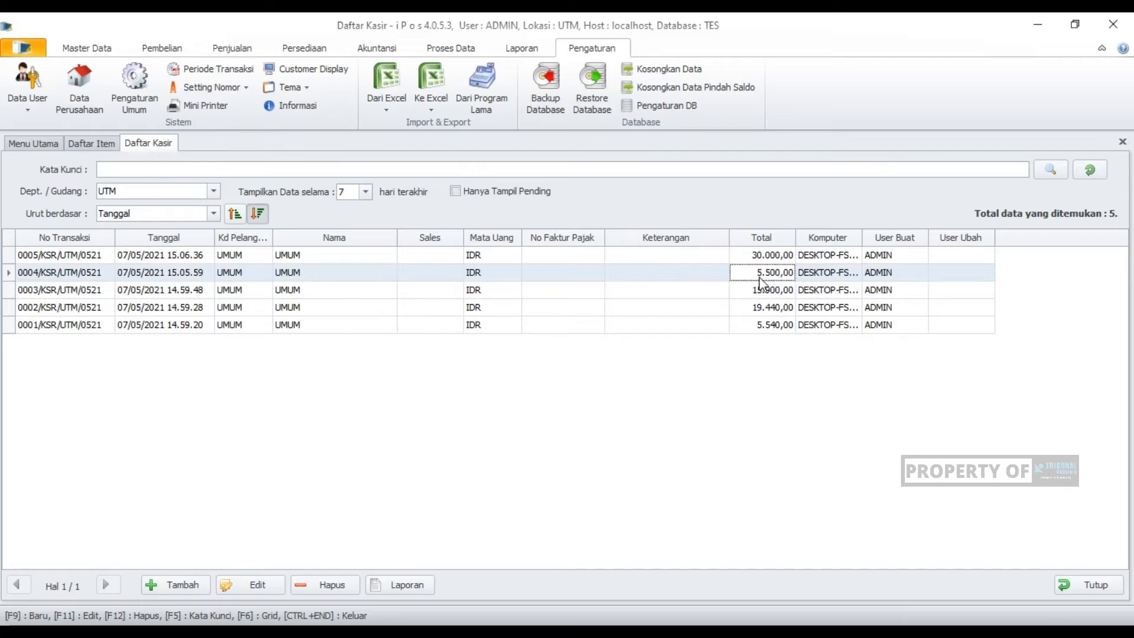
pyautogui.click(772, 258)
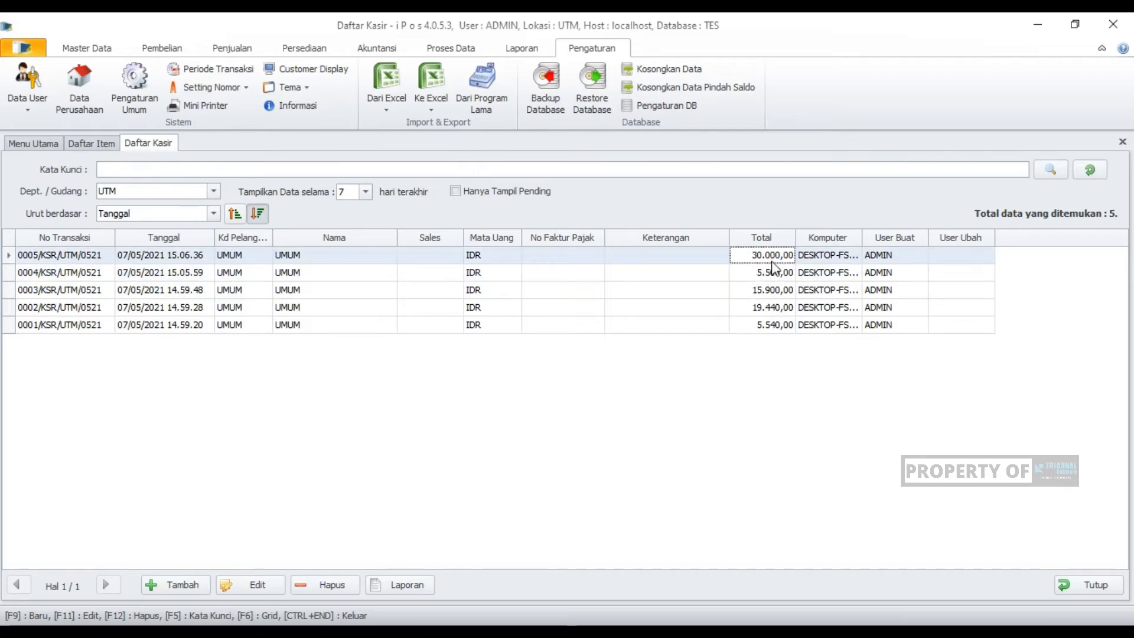
pyautogui.click(774, 326)
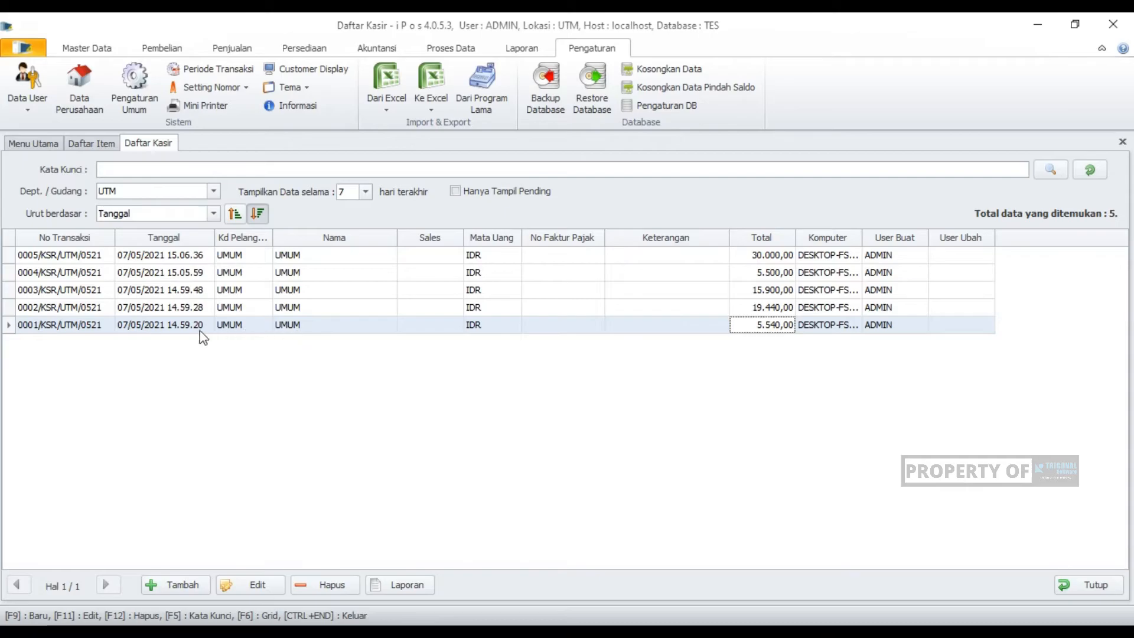
# - Open the oldest cashier sale, review its rounded total and payment, cancel the payment and close the sale
pyautogui.click(66, 324)
pyautogui.click(771, 326)
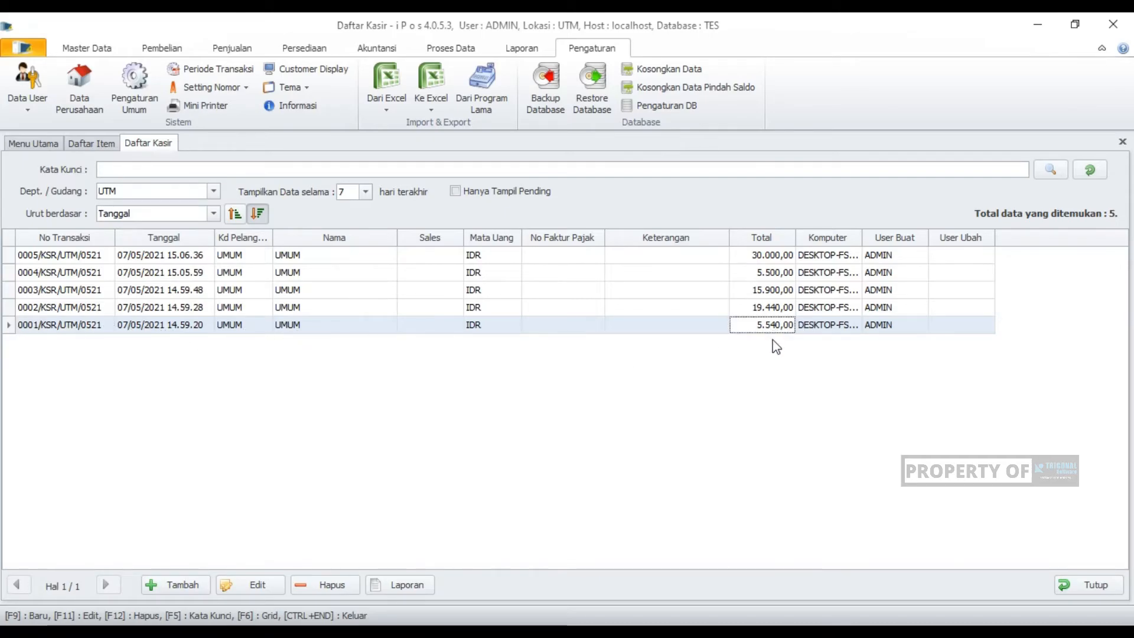
pyautogui.click(253, 585)
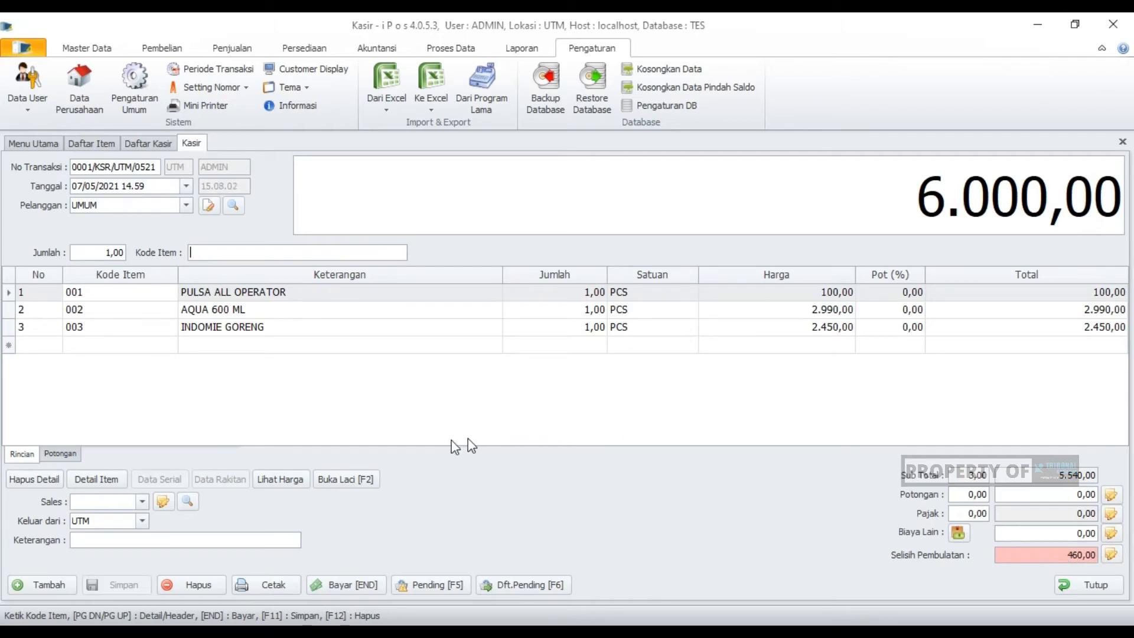
pyautogui.click(350, 583)
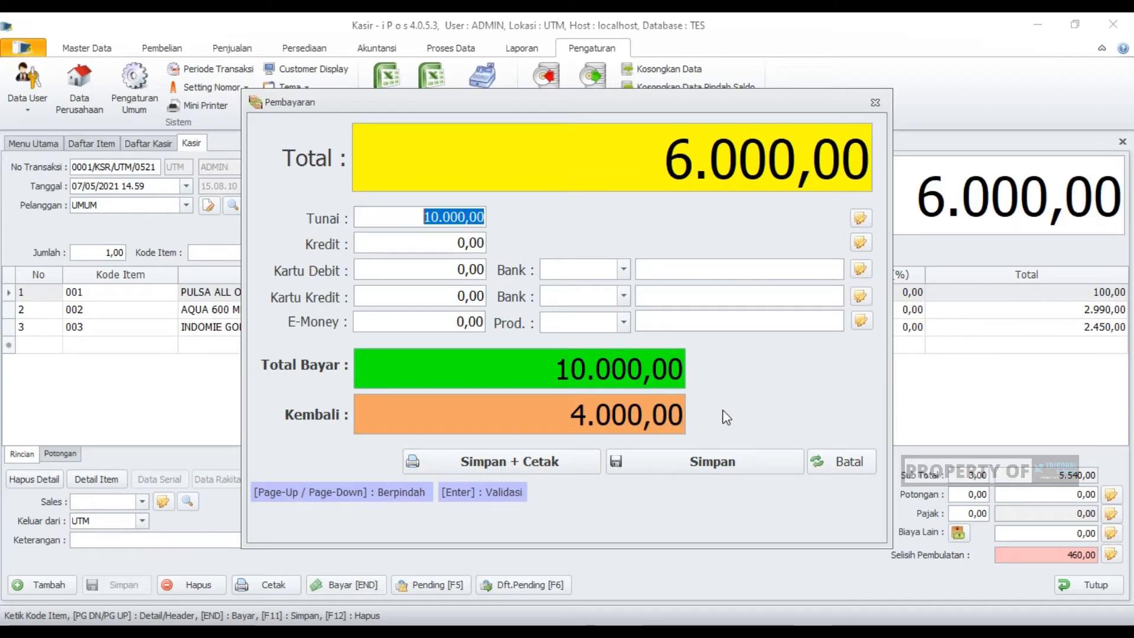
pyautogui.click(843, 465)
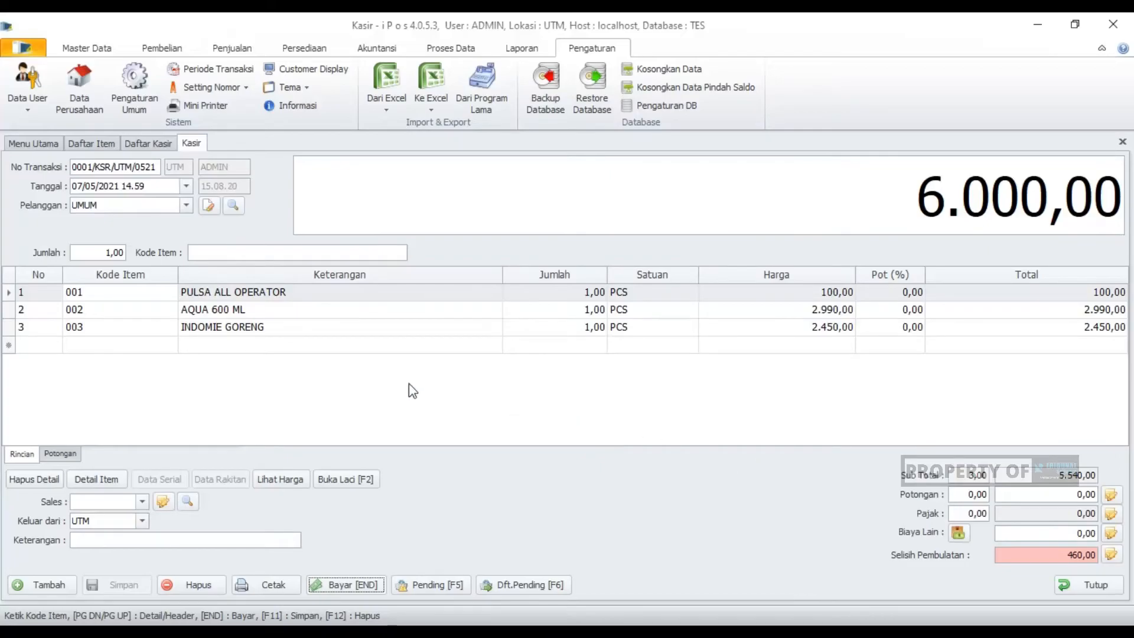
pyautogui.click(220, 253)
pyautogui.click(1083, 591)
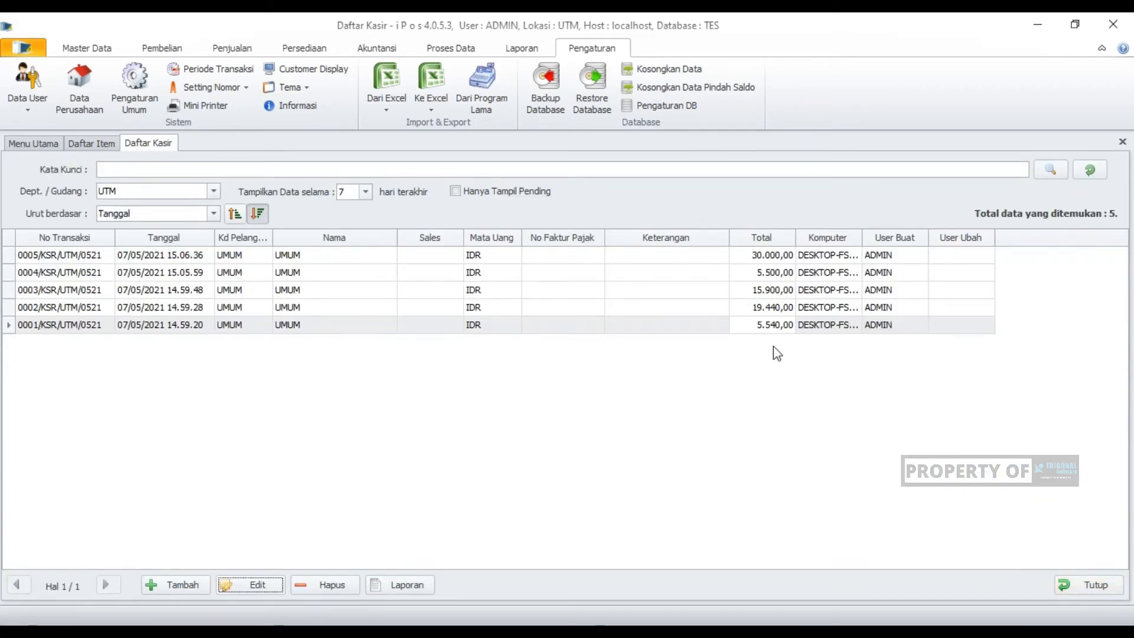
# - Refresh the cashier list, resave the oldest sale with its 10.000 cash payment without printing, and discard the new blank transaction
pyautogui.click(767, 325)
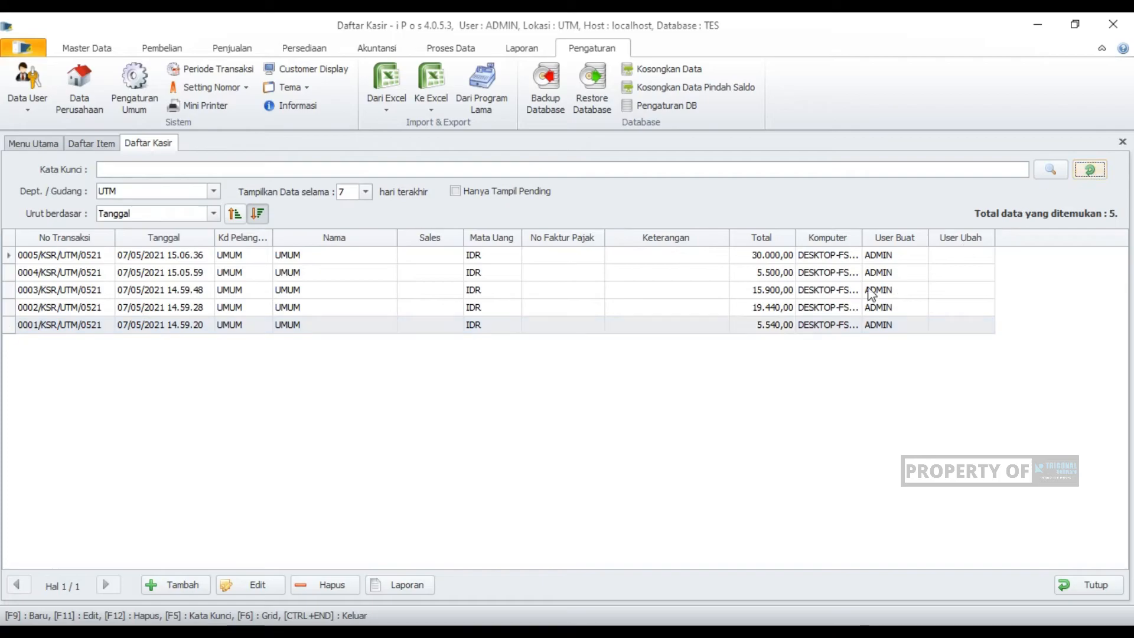
pyautogui.click(1088, 173)
pyautogui.click(763, 331)
pyautogui.click(229, 589)
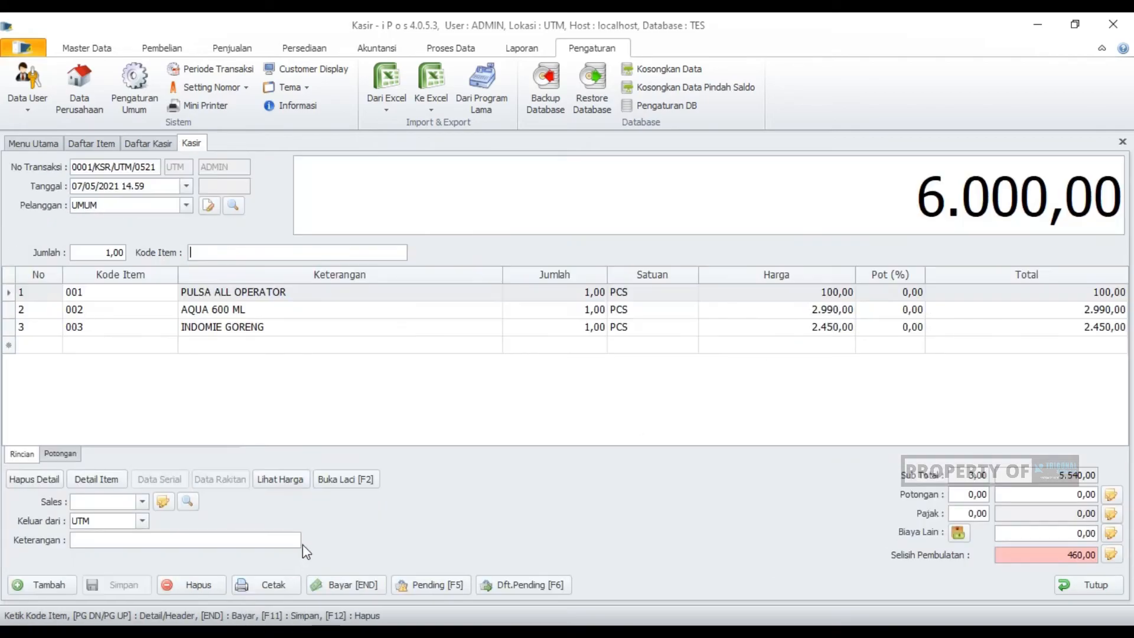
pyautogui.click(331, 583)
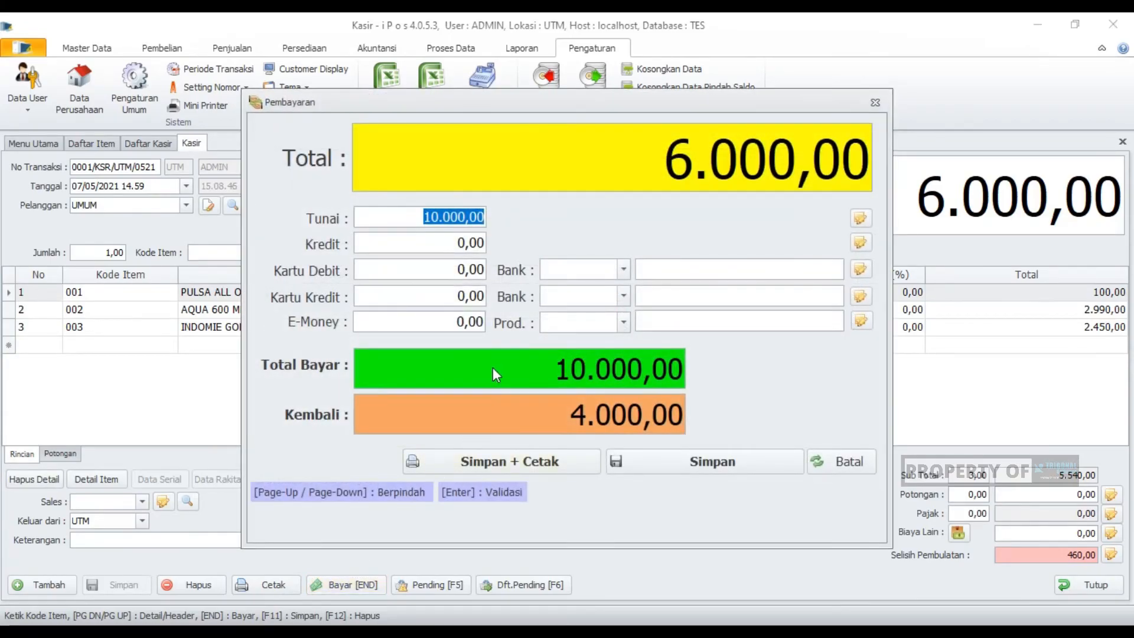
pyautogui.click(617, 463)
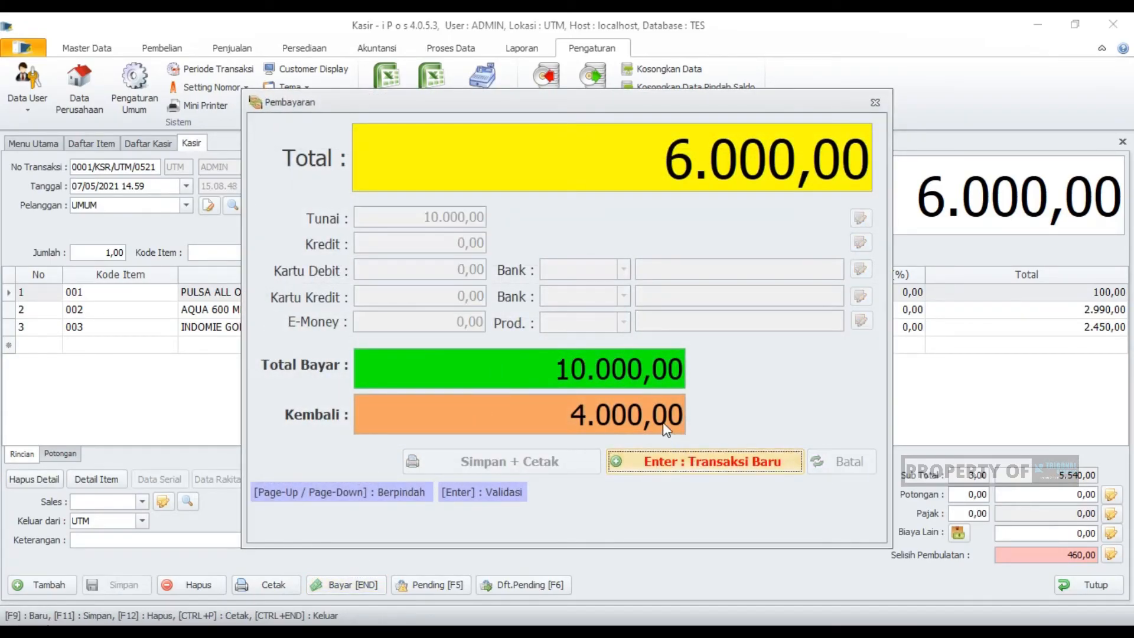
pyautogui.click(711, 476)
pyautogui.click(1105, 588)
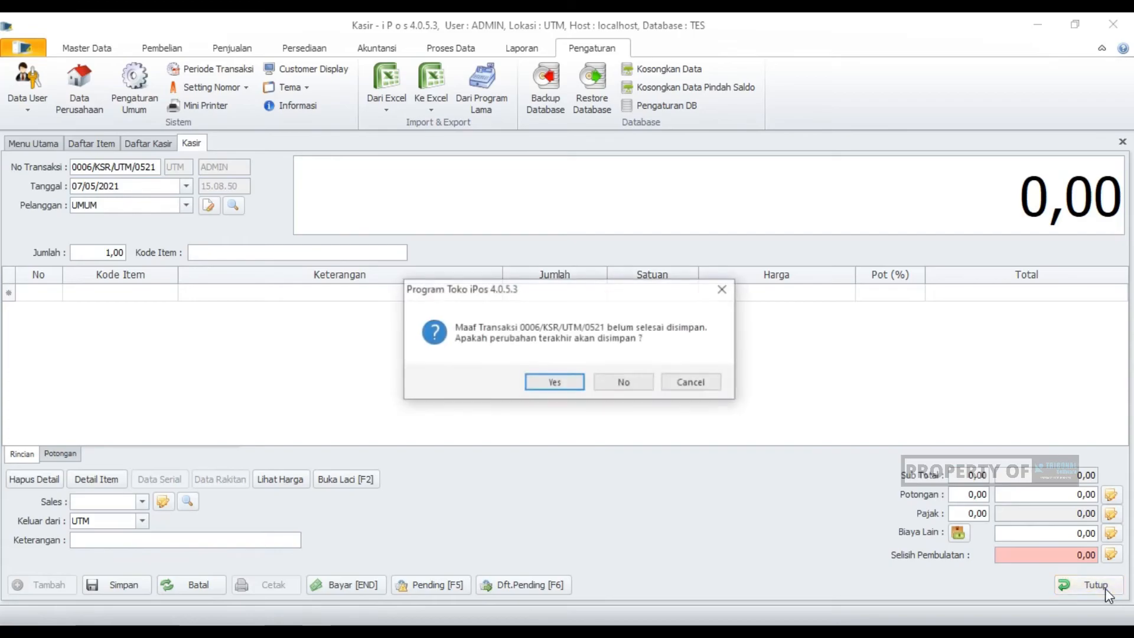
pyautogui.click(641, 387)
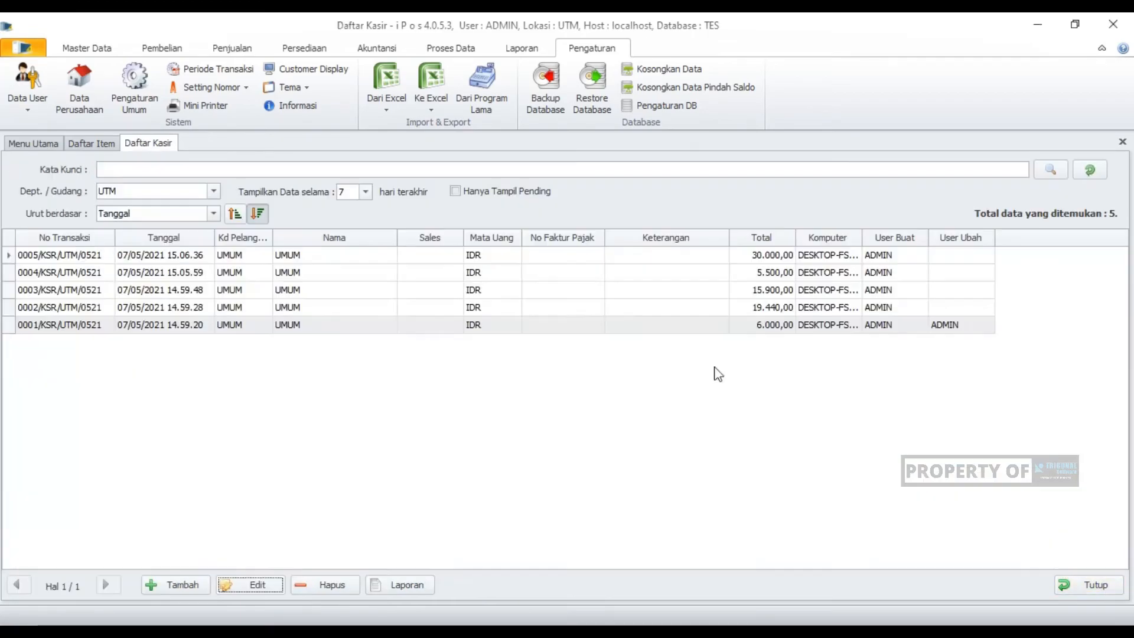
# - Compare the resaved oldest sale's total with the totals of the second and third sales in the cashier list
pyautogui.click(786, 328)
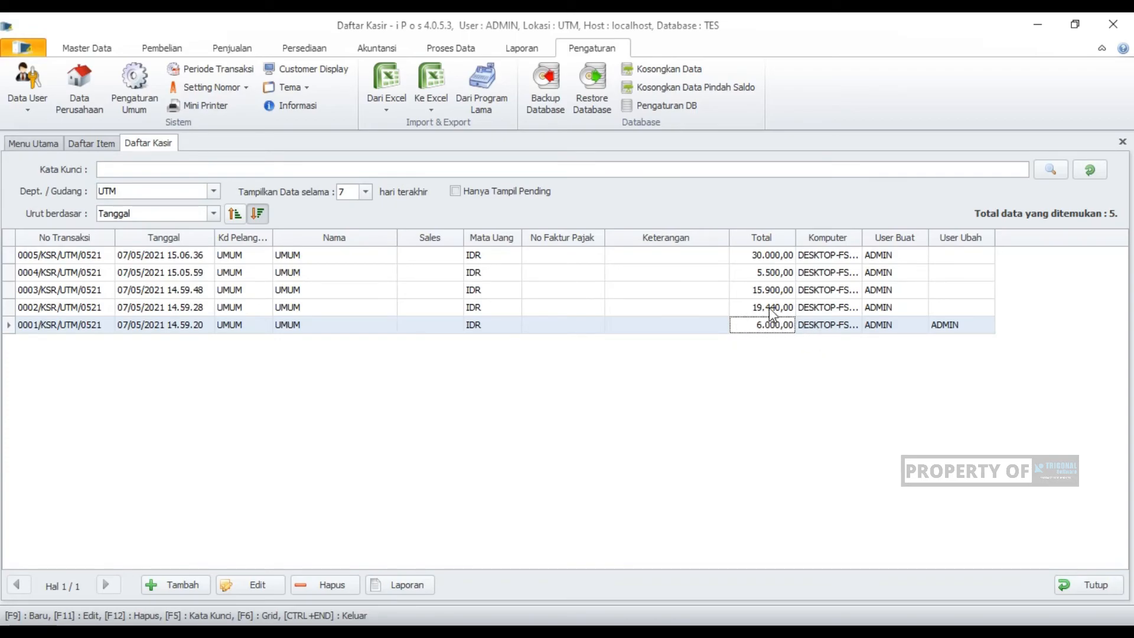
pyautogui.click(773, 308)
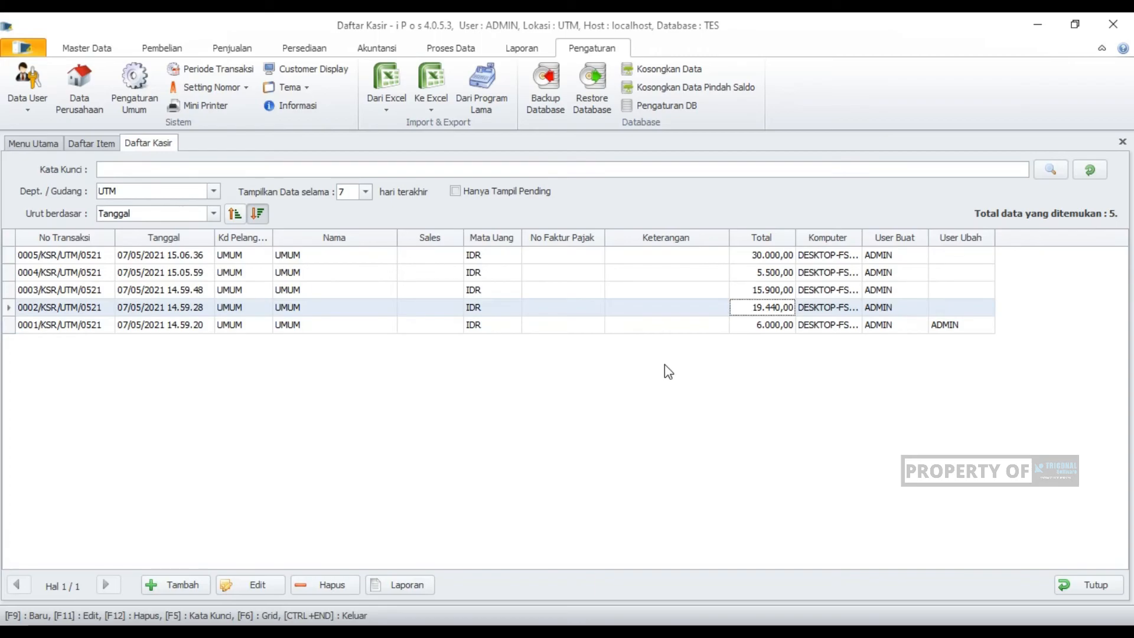
pyautogui.click(756, 294)
pyautogui.click(754, 308)
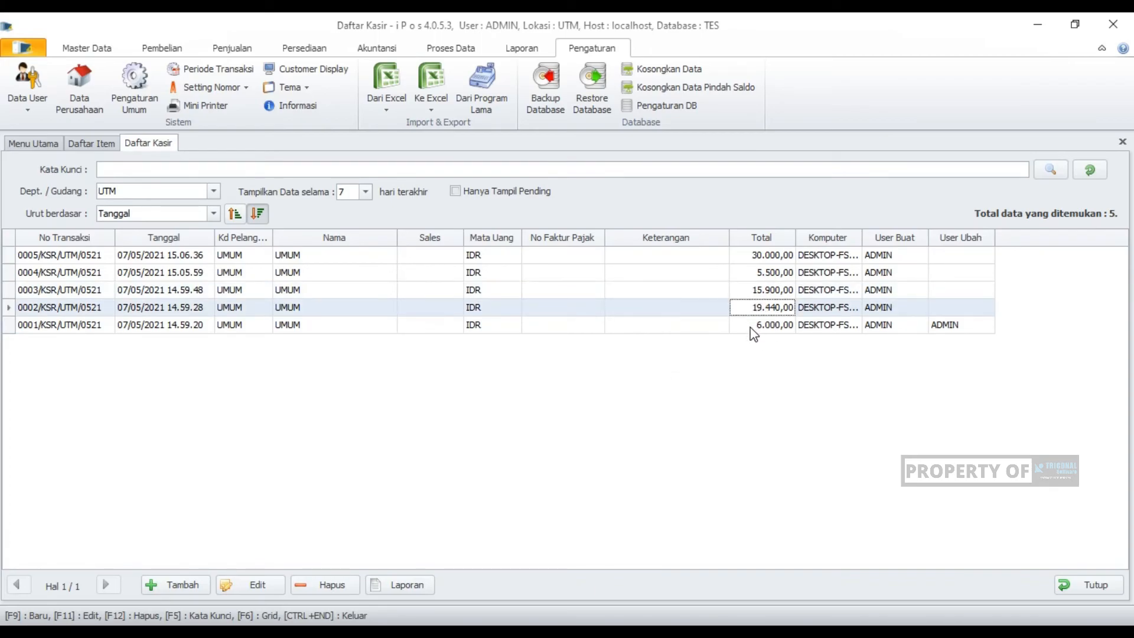
pyautogui.click(754, 326)
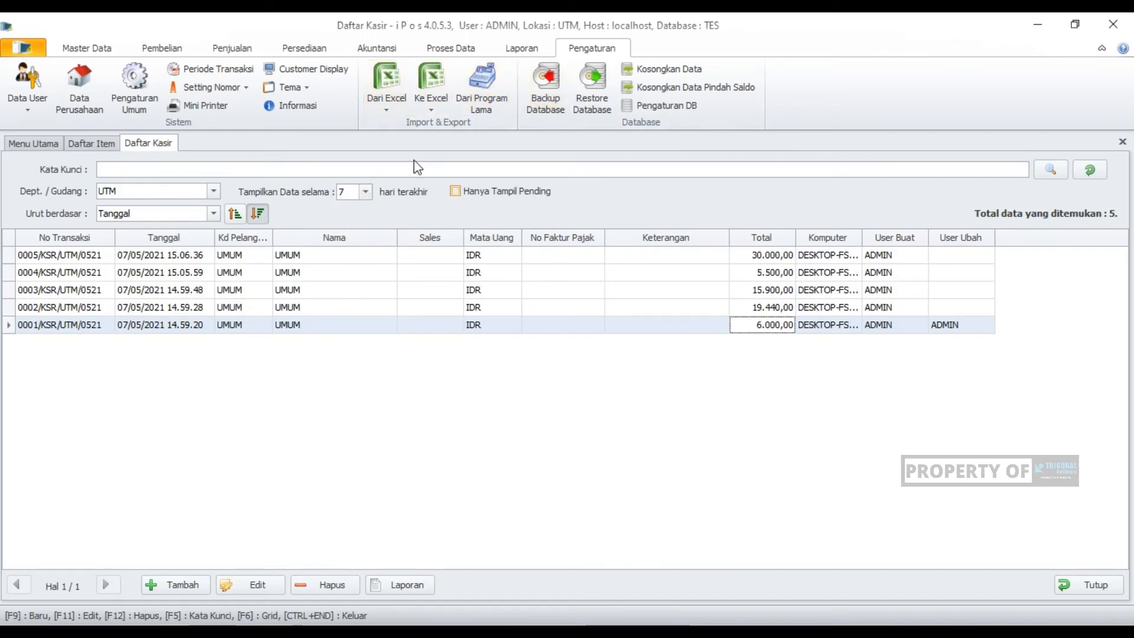
# - Review the rounding options in the general sales settings without changing them, and close the cashier and item lists
pyautogui.click(132, 90)
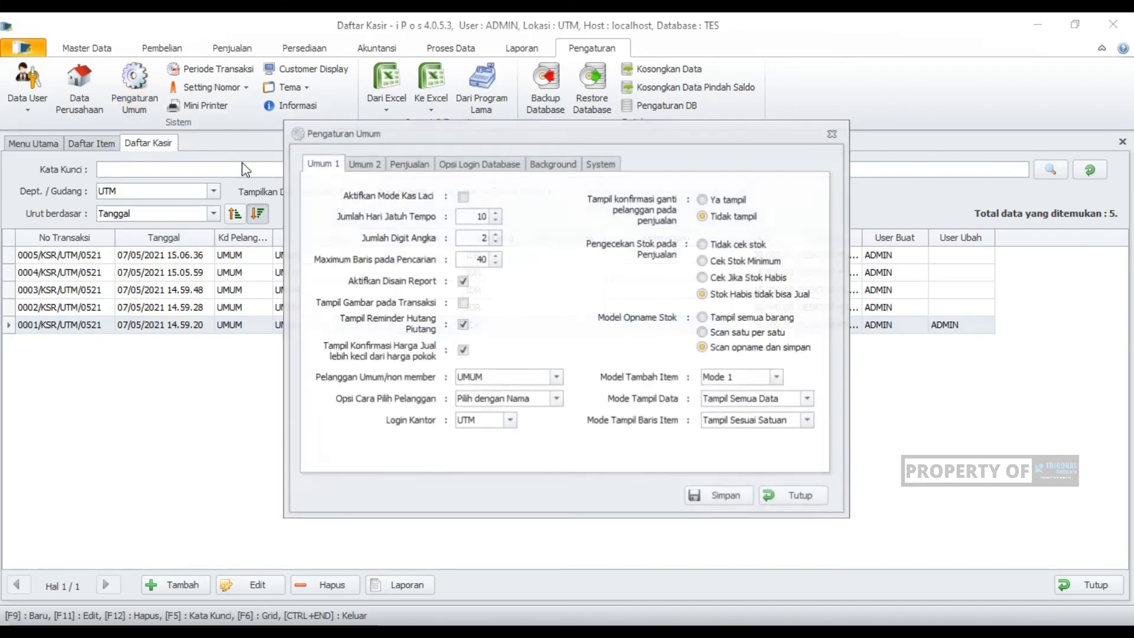
pyautogui.click(408, 166)
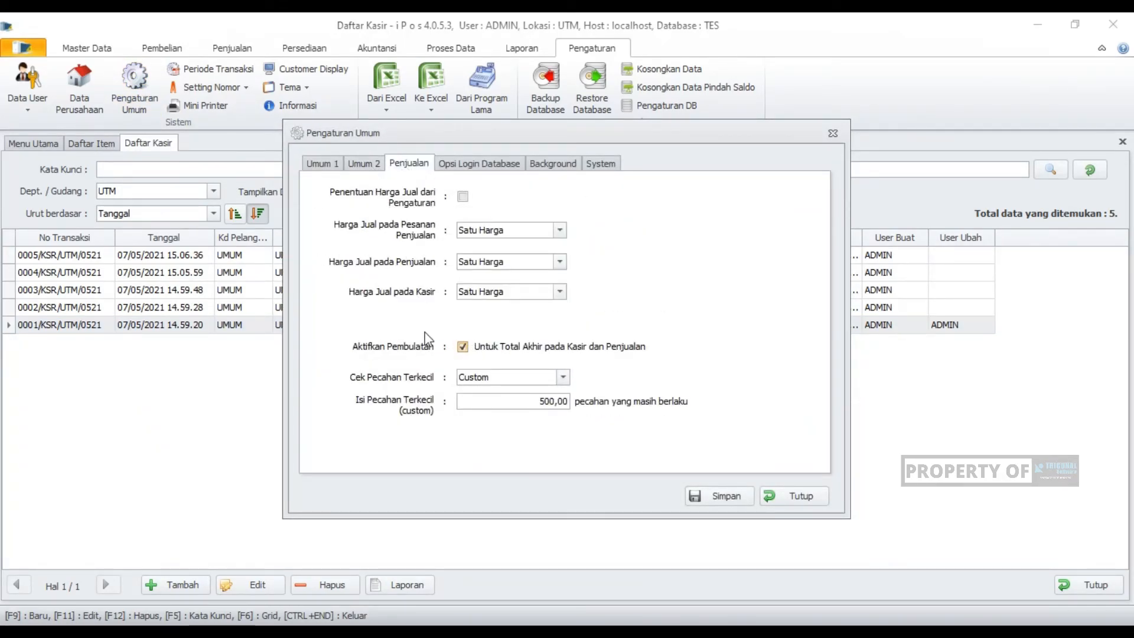
pyautogui.click(818, 506)
pyautogui.click(1063, 584)
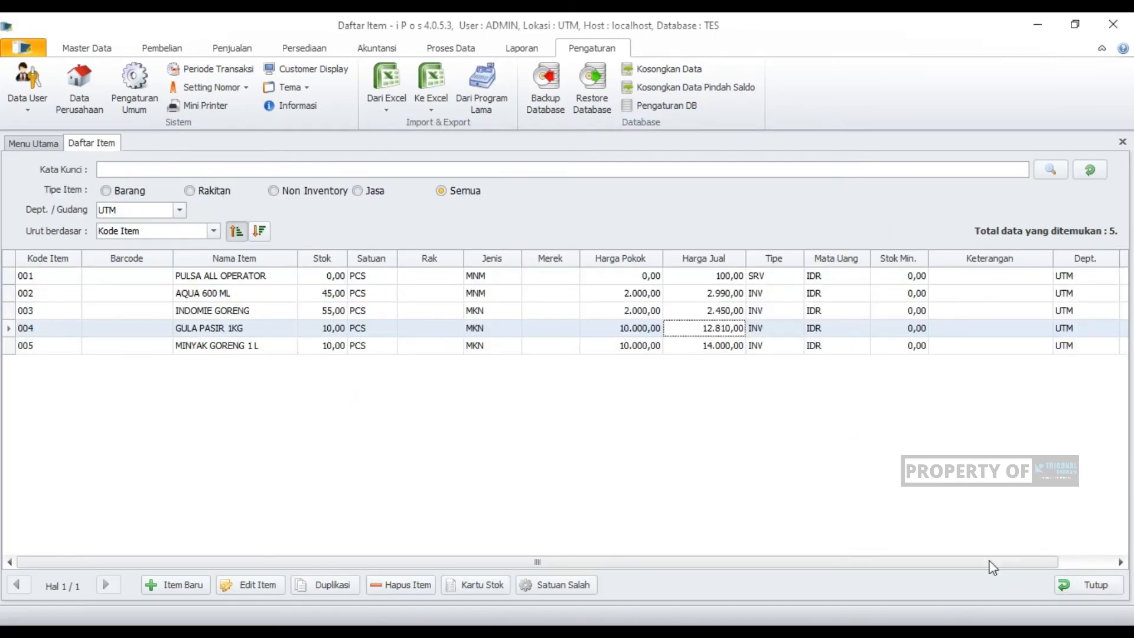
pyautogui.click(1114, 591)
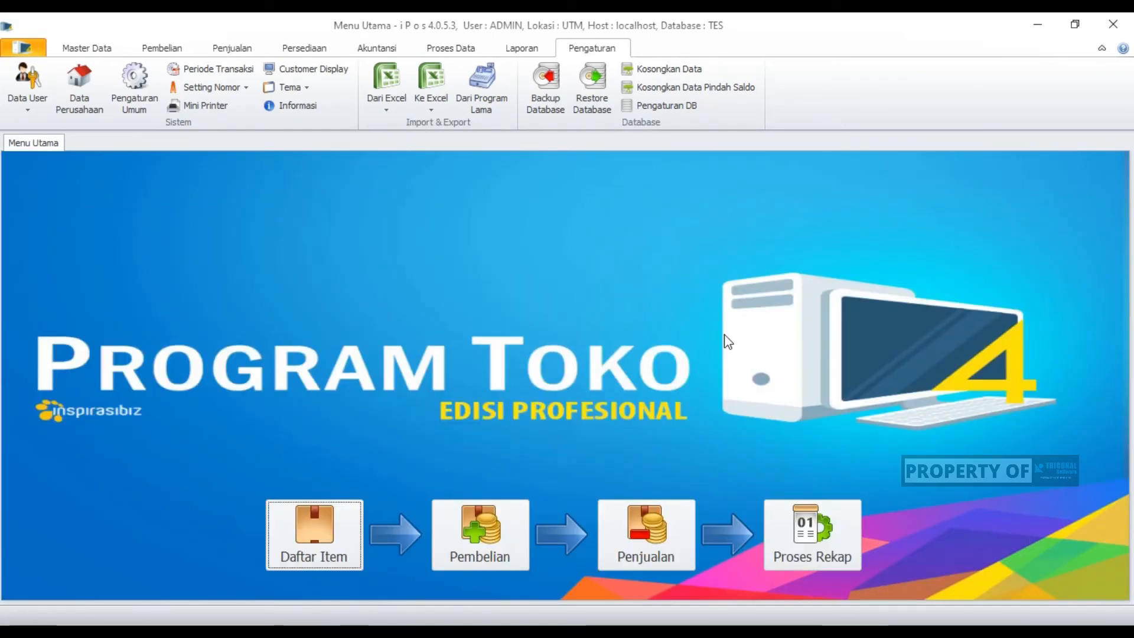